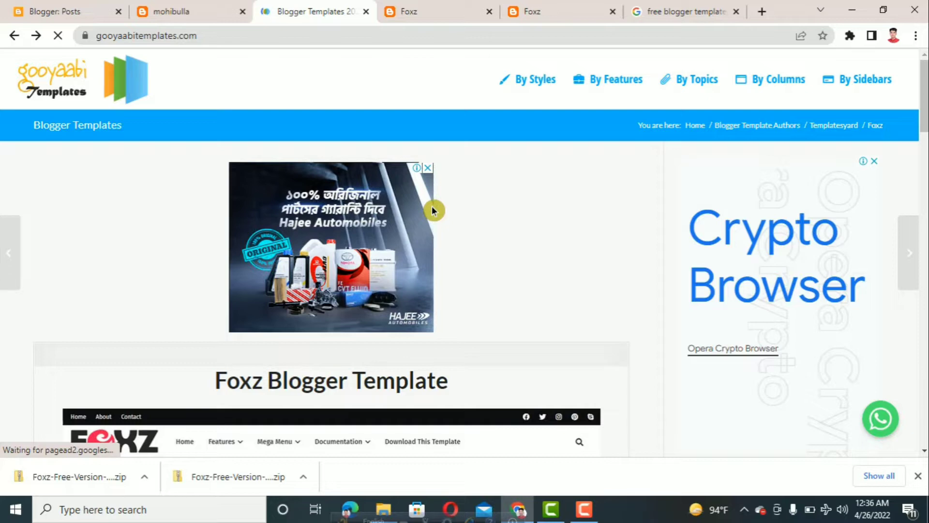
Step: Browse the template gallery on the Gooyaabi Templates home page and open the Foxz template's page
{"action": "scroll", "coordinate": [433, 207], "scroll_direction": "down", "scroll_amount": 10}
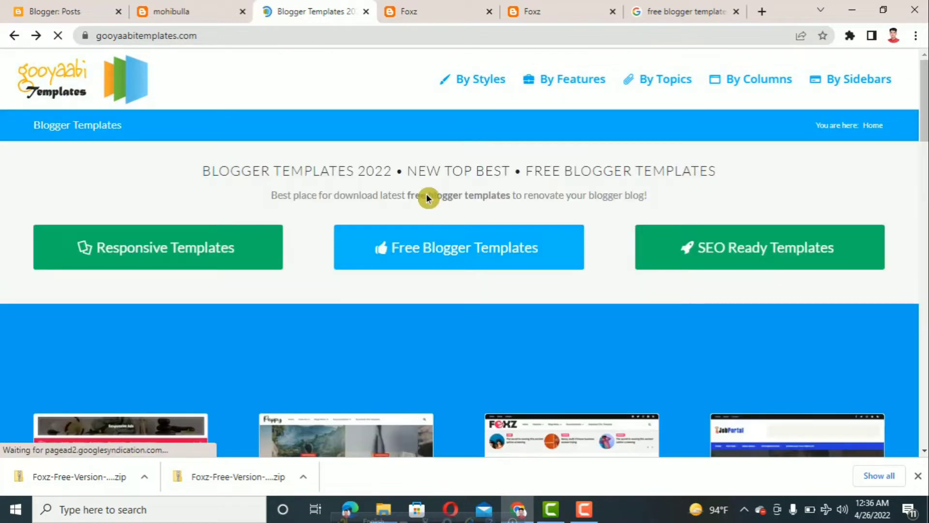
{"action": "scroll", "coordinate": [425, 193], "scroll_direction": "down", "scroll_amount": 5}
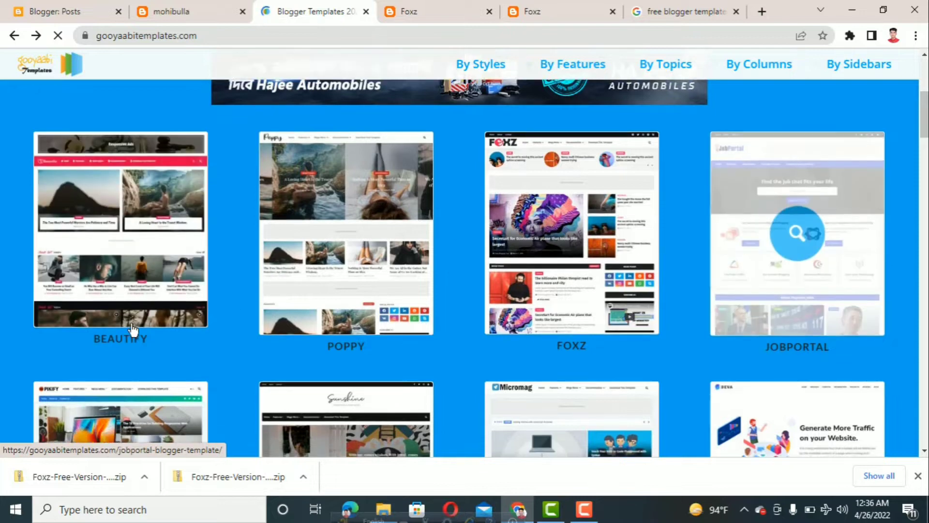
{"action": "scroll", "coordinate": [344, 242], "scroll_direction": "down", "scroll_amount": 2}
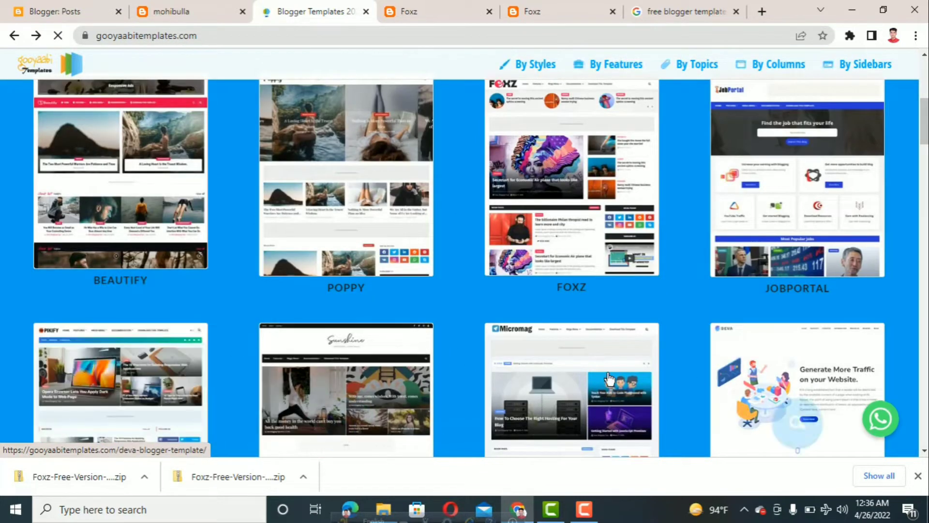
{"action": "scroll", "coordinate": [448, 358], "scroll_direction": "up", "scroll_amount": 4}
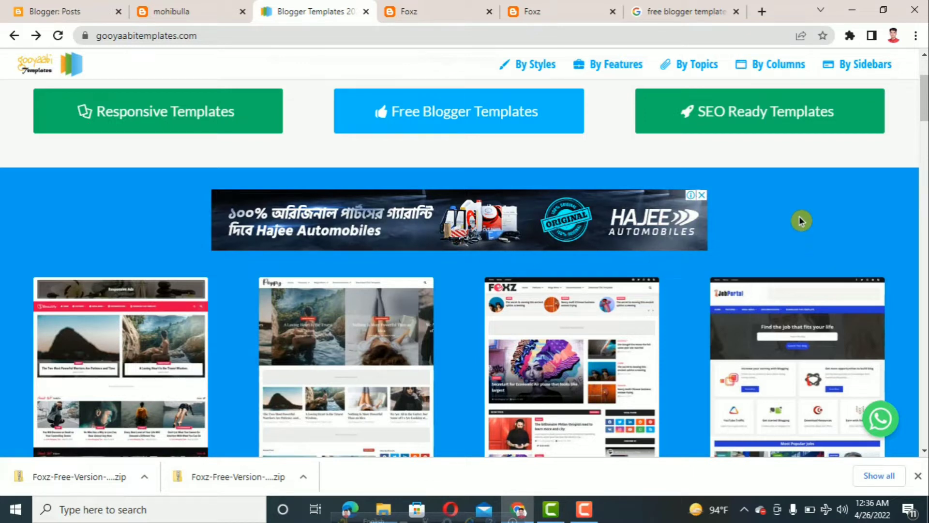
{"action": "scroll", "coordinate": [792, 225], "scroll_direction": "down", "scroll_amount": 1}
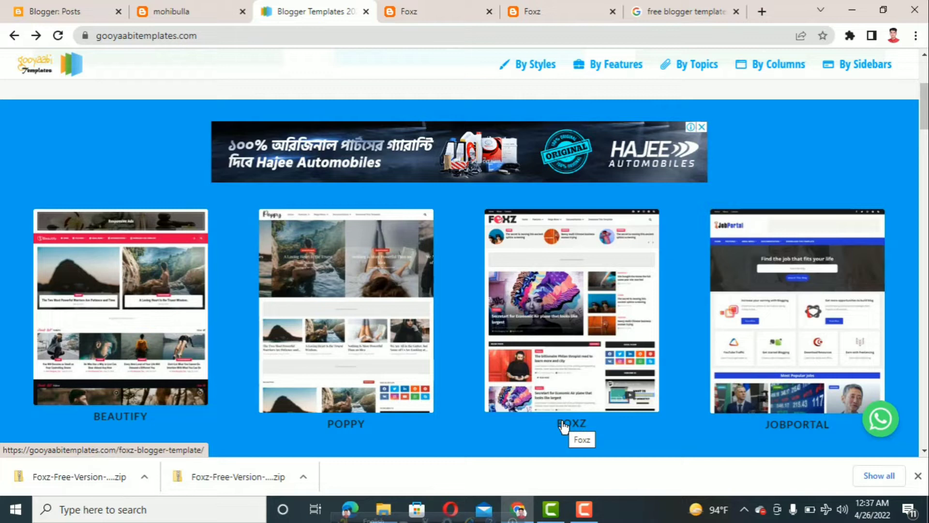
{"action": "left_click", "coordinate": [584, 341]}
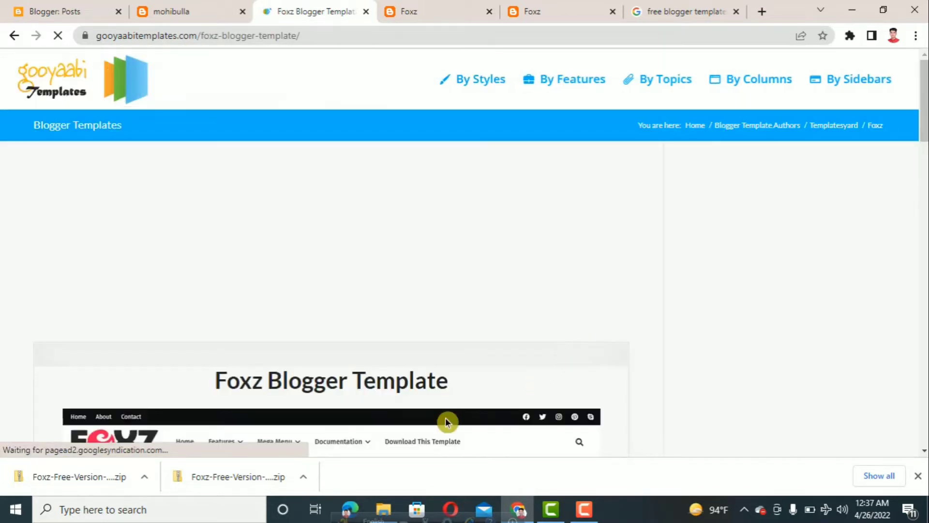
Step: Review the Foxz Blogger Template page and download the free version's zip file
{"action": "scroll", "coordinate": [462, 219], "scroll_direction": "down", "scroll_amount": 5}
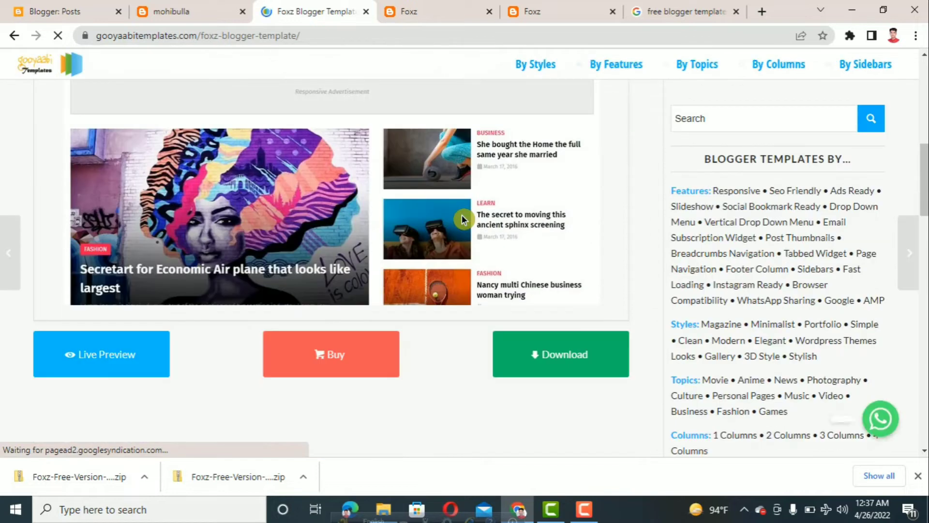
{"action": "scroll", "coordinate": [456, 217], "scroll_direction": "up", "scroll_amount": 4}
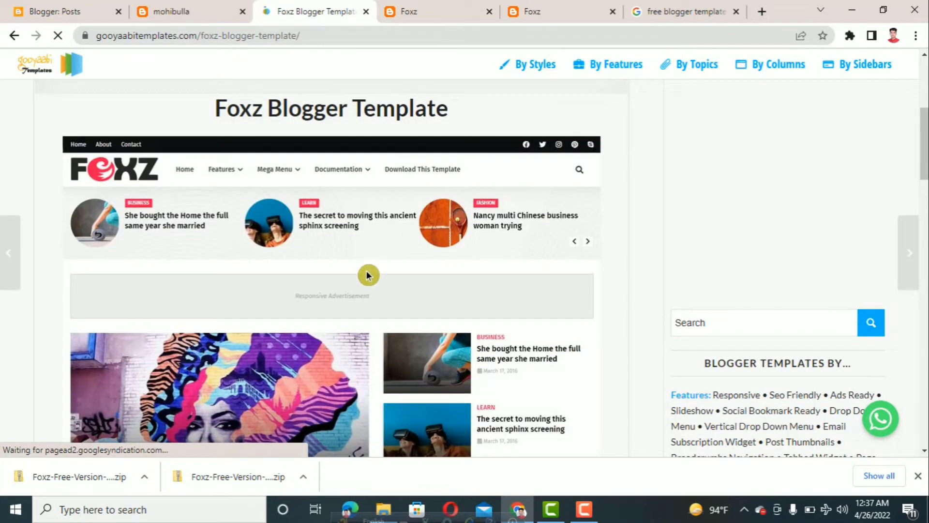
{"action": "scroll", "coordinate": [367, 273], "scroll_direction": "down", "scroll_amount": 1}
{"action": "scroll", "coordinate": [366, 274], "scroll_direction": "down", "scroll_amount": 4}
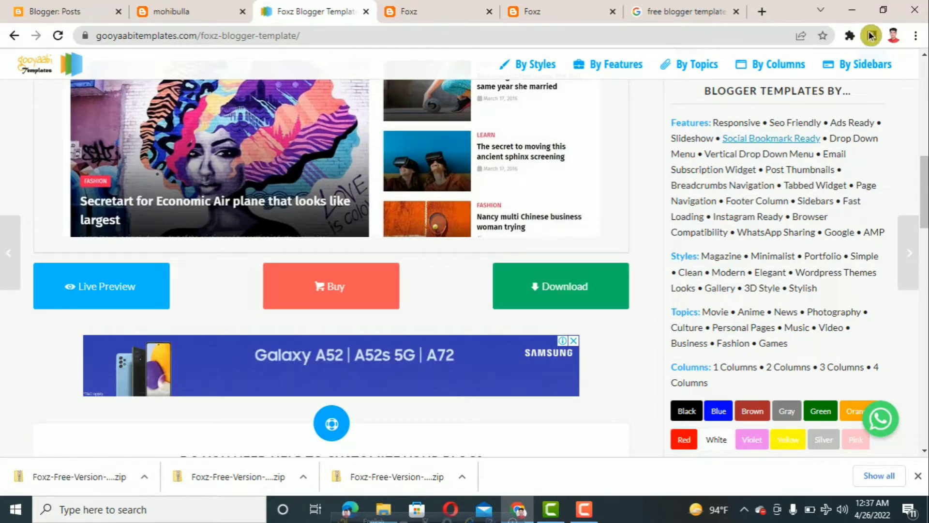
Step: Switch to the Downloads folder in File Explorer, view the contents of Foxz-Free-Version-1.0.zip and return to Downloads
{"action": "left_click", "coordinate": [883, 10]}
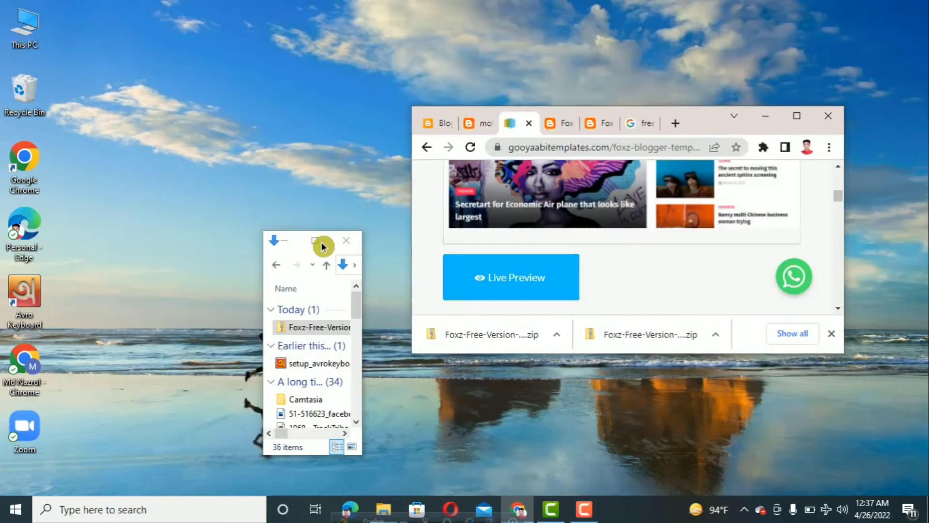
{"action": "left_click", "coordinate": [321, 242]}
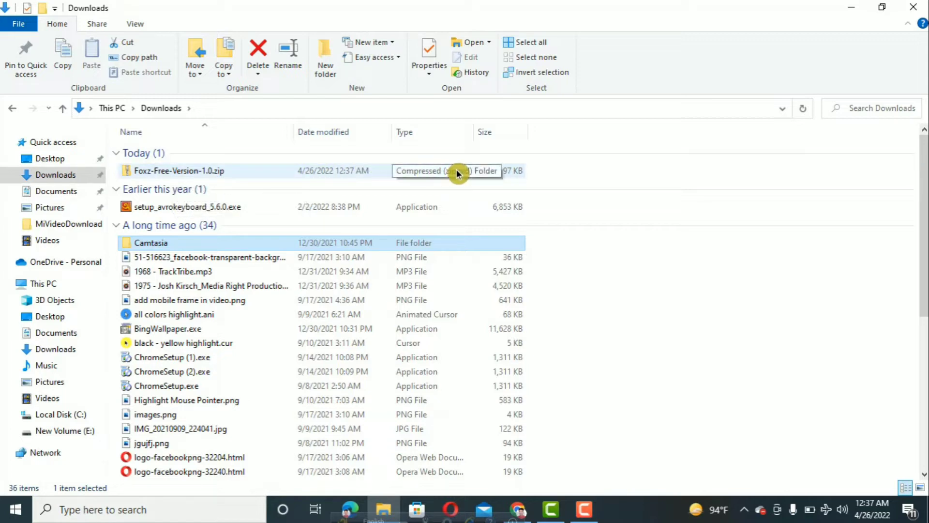
{"action": "left_click", "coordinate": [338, 173]}
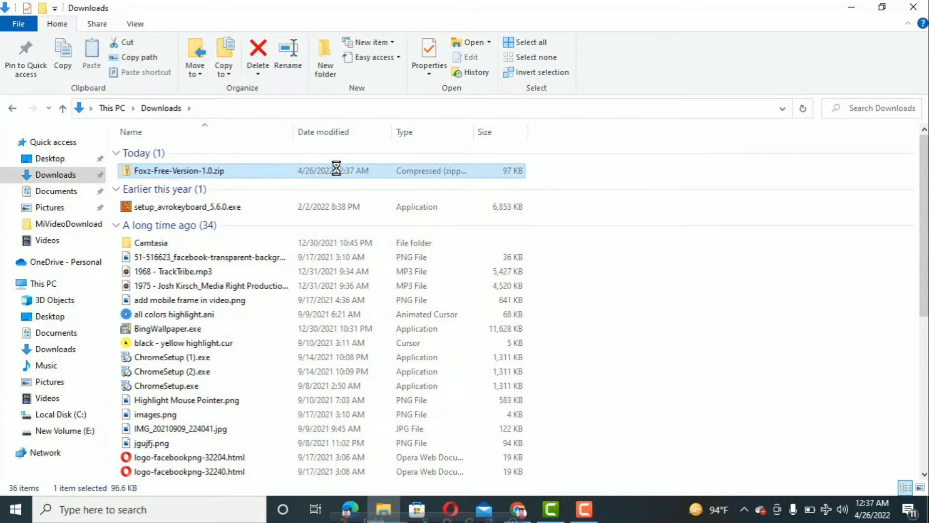
{"action": "right_click", "coordinate": [335, 169]}
{"action": "left_click", "coordinate": [347, 176]}
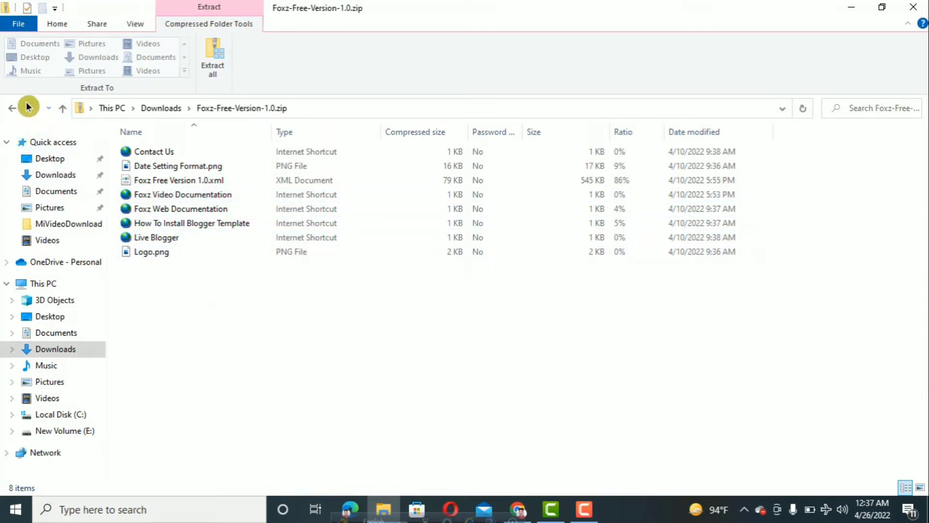
{"action": "left_click", "coordinate": [157, 108]}
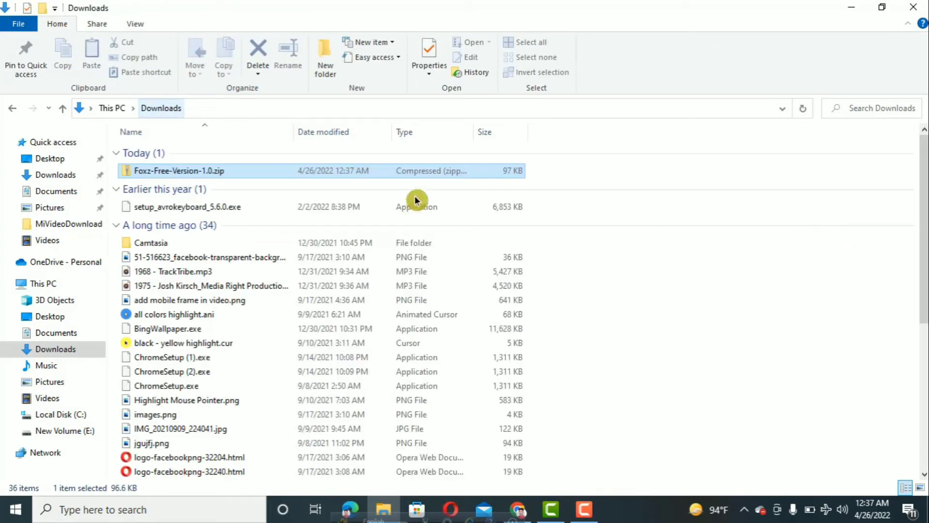
Step: Extract all files from Foxz-Free-Version-1.0.zip into a Foxz-Free-Version-1.0 folder within Downloads
{"action": "right_click", "coordinate": [387, 170]}
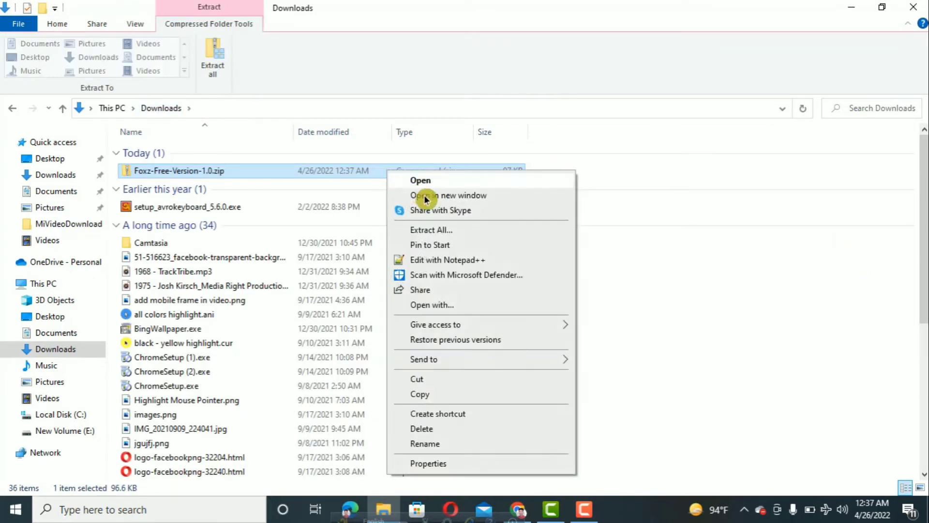
{"action": "left_click", "coordinate": [441, 230]}
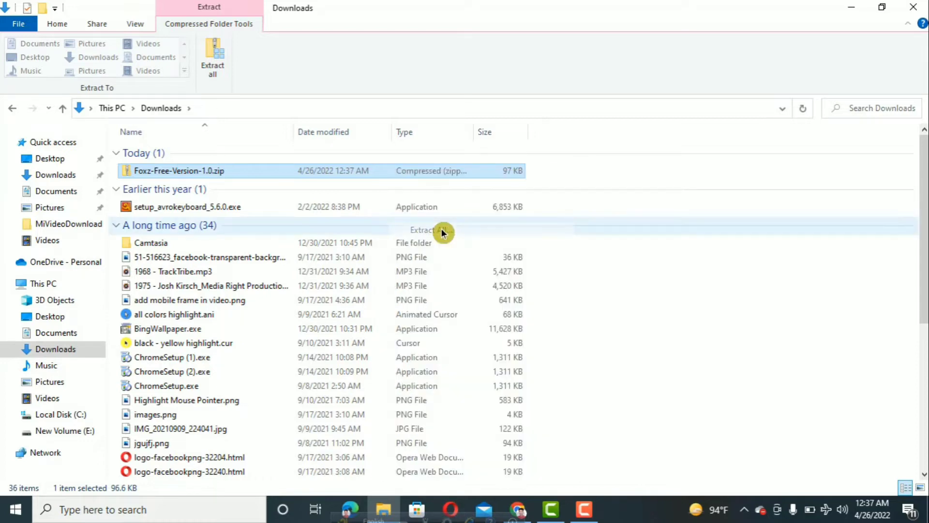
{"action": "left_click", "coordinate": [585, 385]}
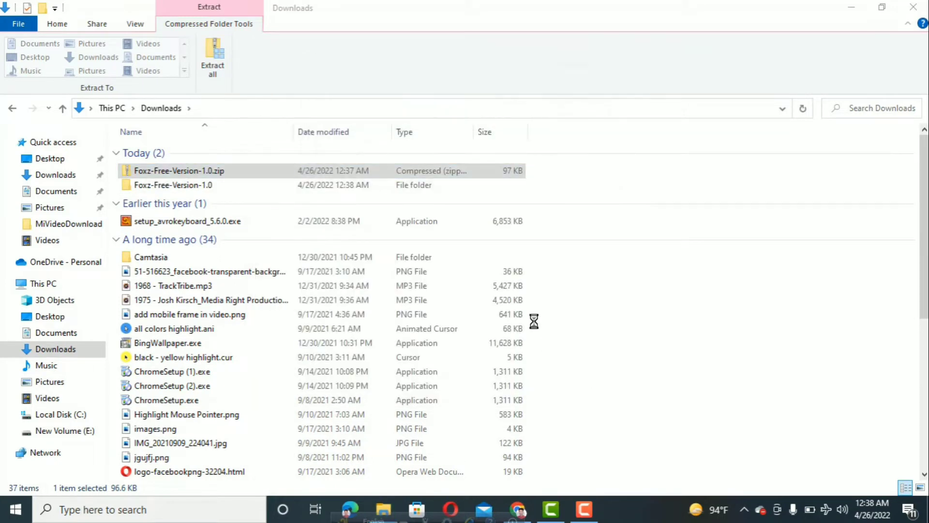
{"action": "double_click", "coordinate": [245, 188]}
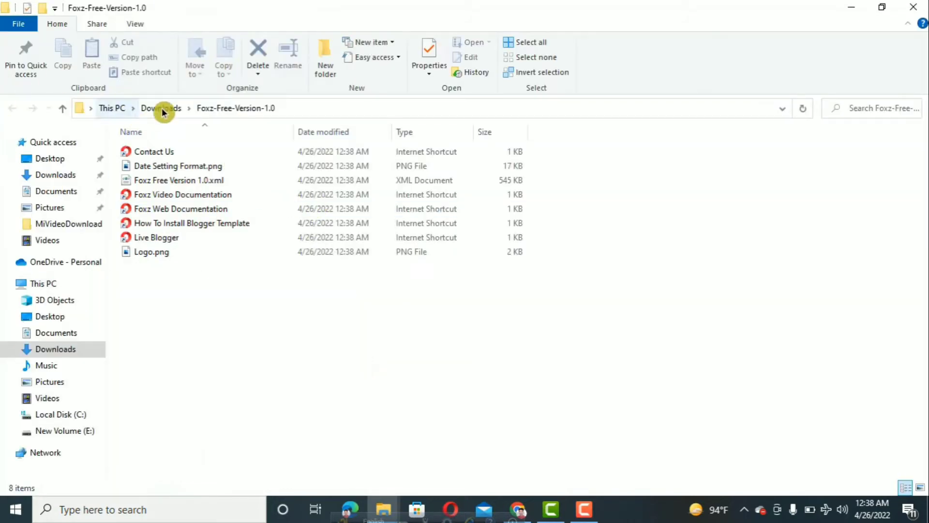
{"action": "left_click", "coordinate": [180, 108]}
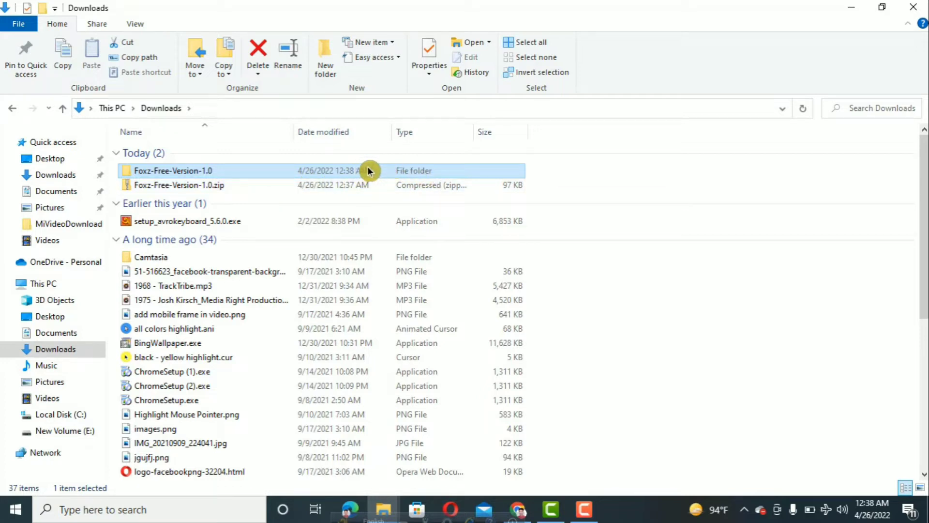
{"action": "left_click", "coordinate": [655, 220]}
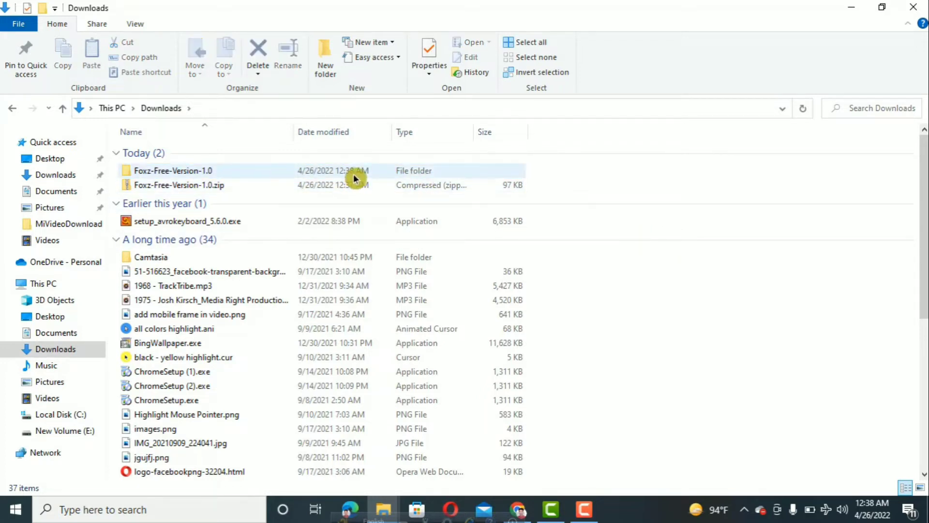
{"action": "right_click", "coordinate": [354, 171]}
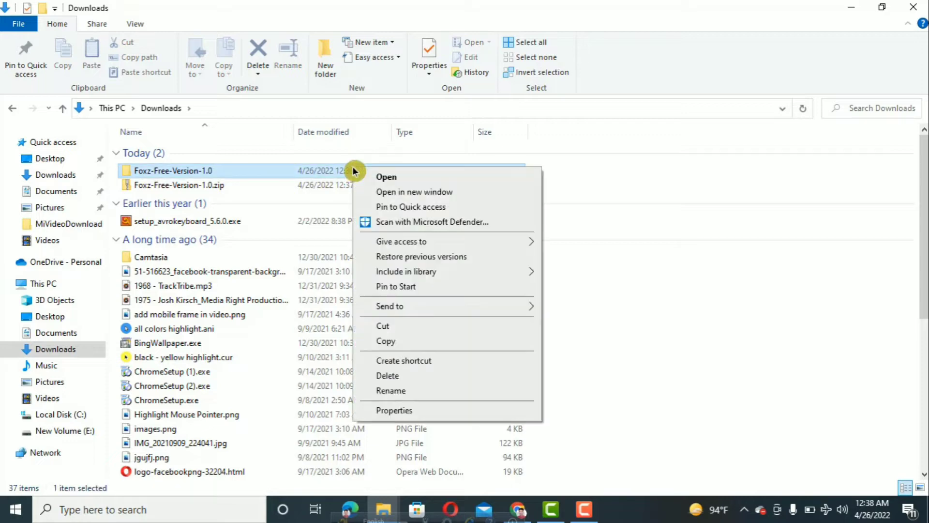
{"action": "left_click", "coordinate": [605, 248]}
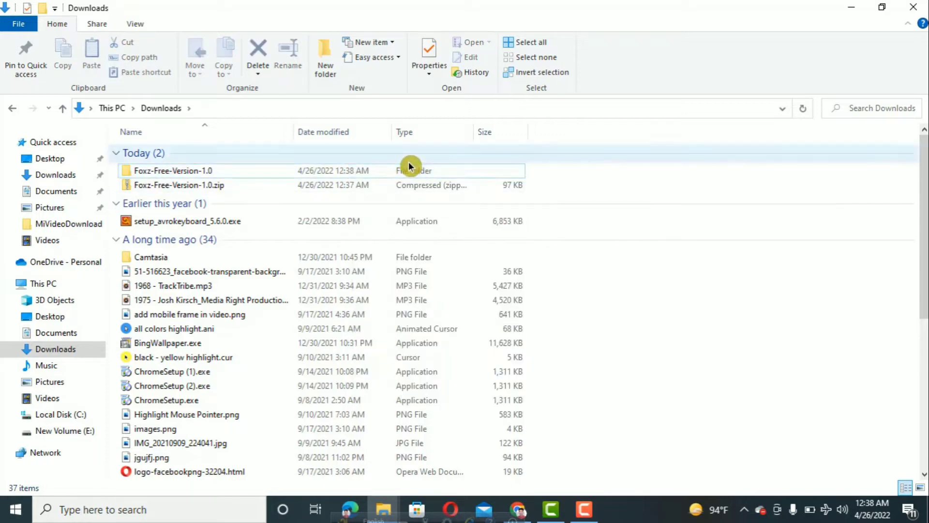
{"action": "right_click", "coordinate": [370, 172]}
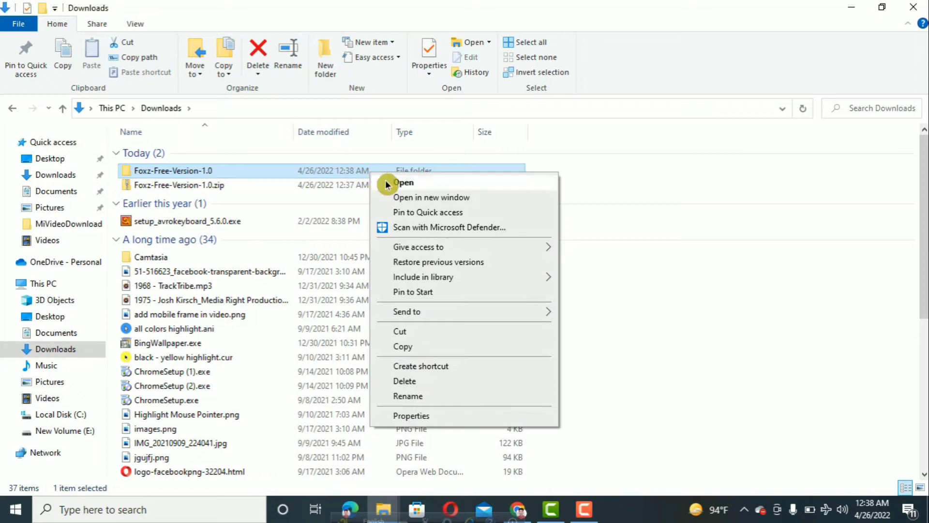
{"action": "left_click", "coordinate": [820, 334]}
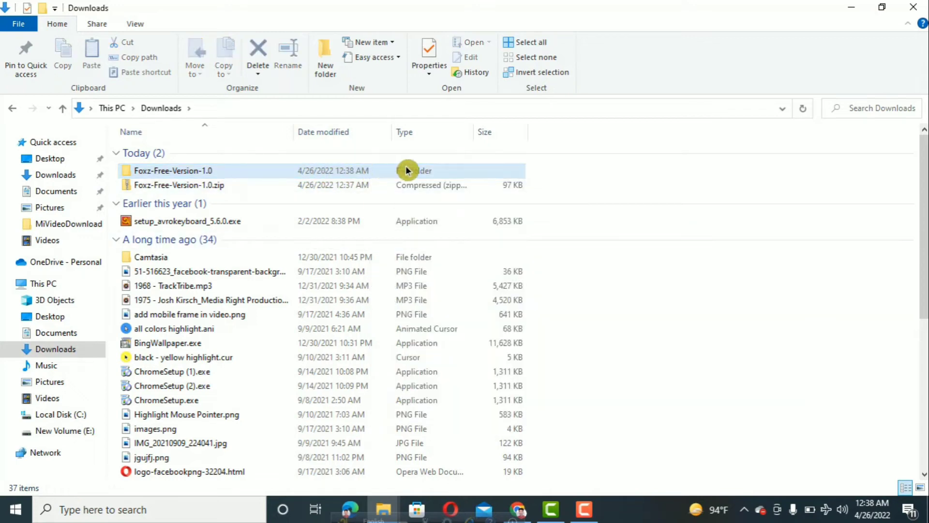
Step: Open the extracted Foxz-Free-Version-1.0 folder and open Foxz Free Version 1.0.xml for editing in Notepad
{"action": "double_click", "coordinate": [387, 170]}
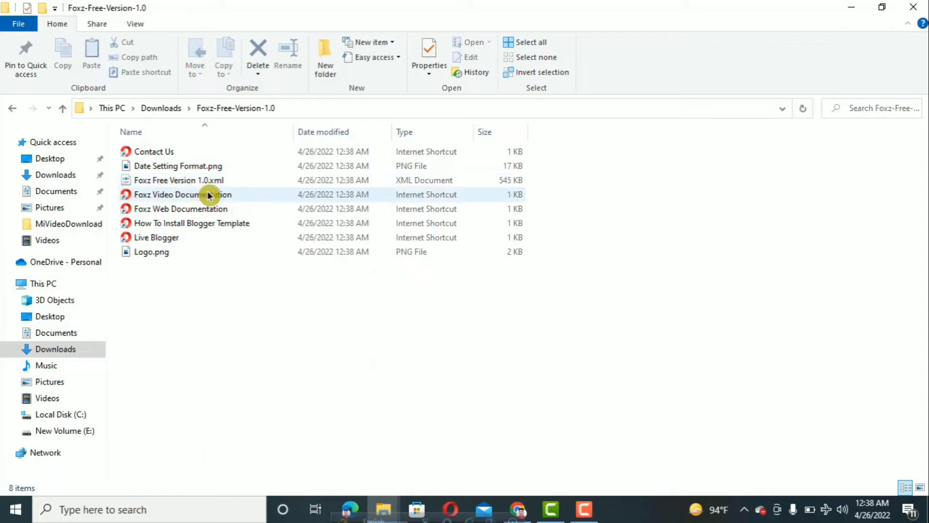
{"action": "left_click", "coordinate": [429, 179]}
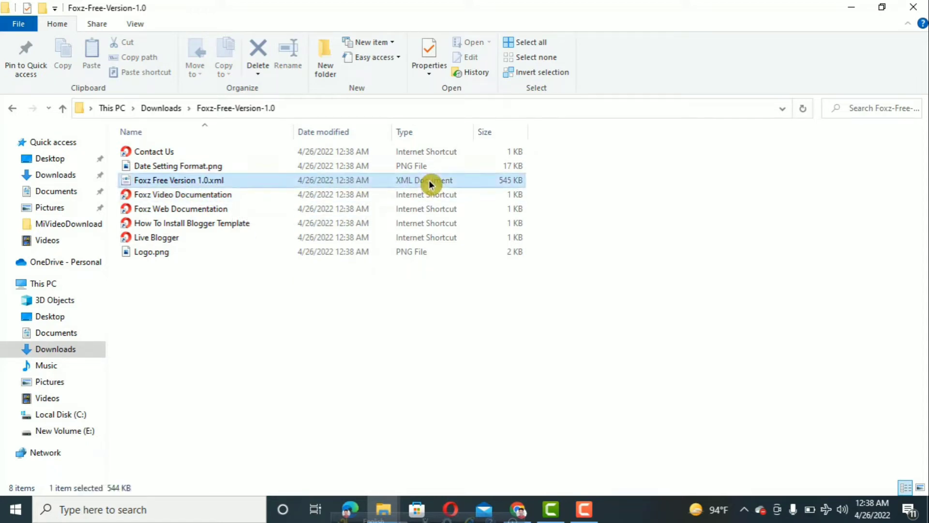
{"action": "right_click", "coordinate": [429, 179]}
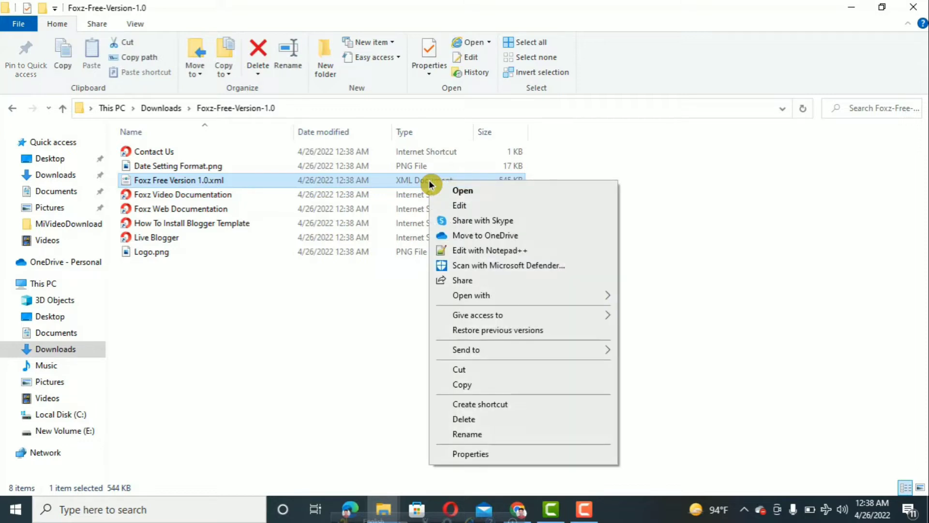
{"action": "left_click", "coordinate": [462, 206]}
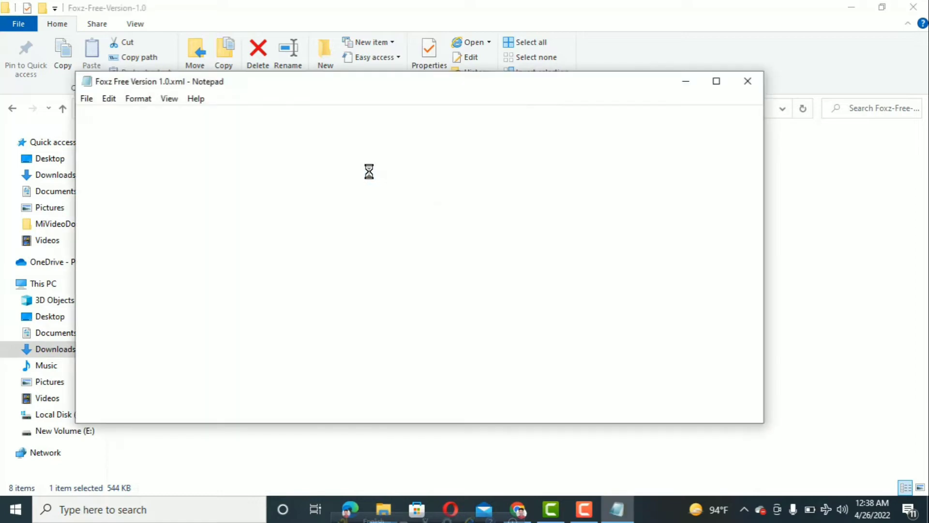
Step: Copy the entire template code of Foxz Free Version 1.0.xml to the clipboard
{"action": "scroll", "coordinate": [241, 208], "scroll_direction": "down", "scroll_amount": 20}
{"action": "scroll", "coordinate": [241, 207], "scroll_direction": "up", "scroll_amount": 5}
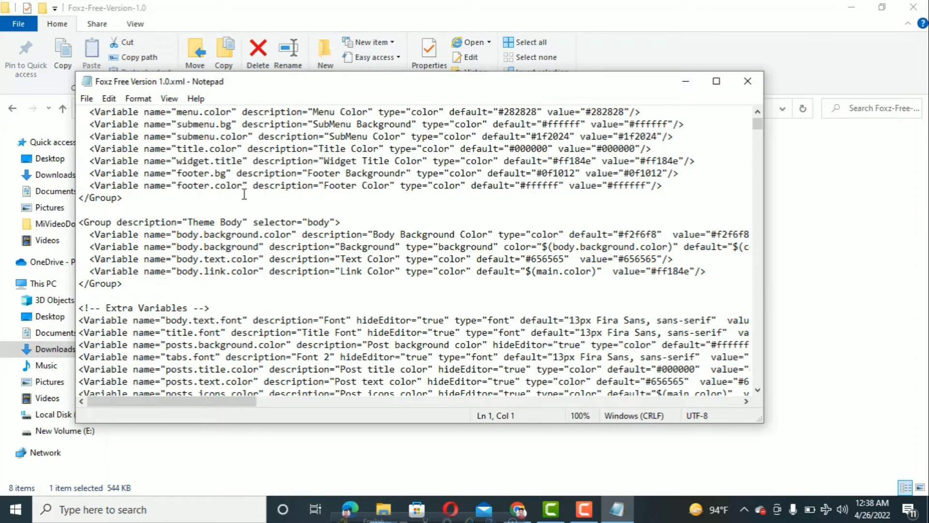
{"action": "key", "text": "ctrl+a"}
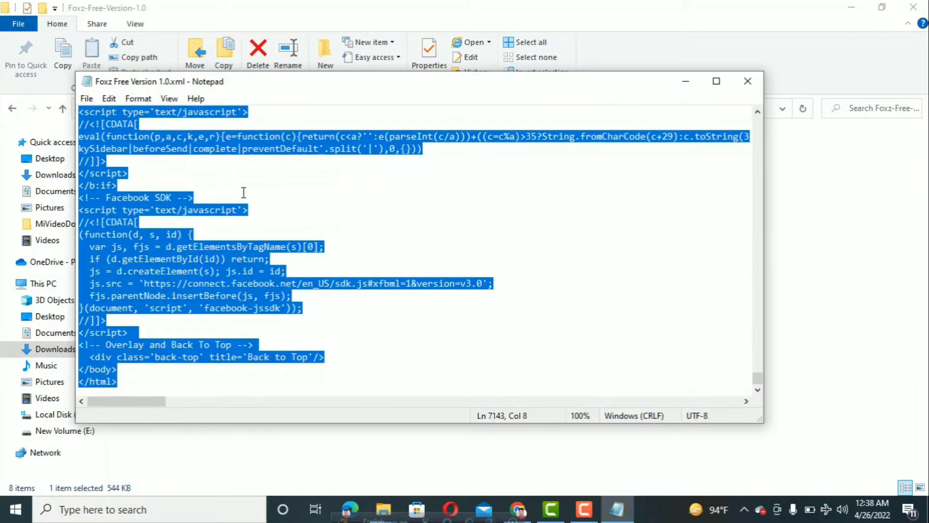
{"action": "right_click", "coordinate": [114, 244]}
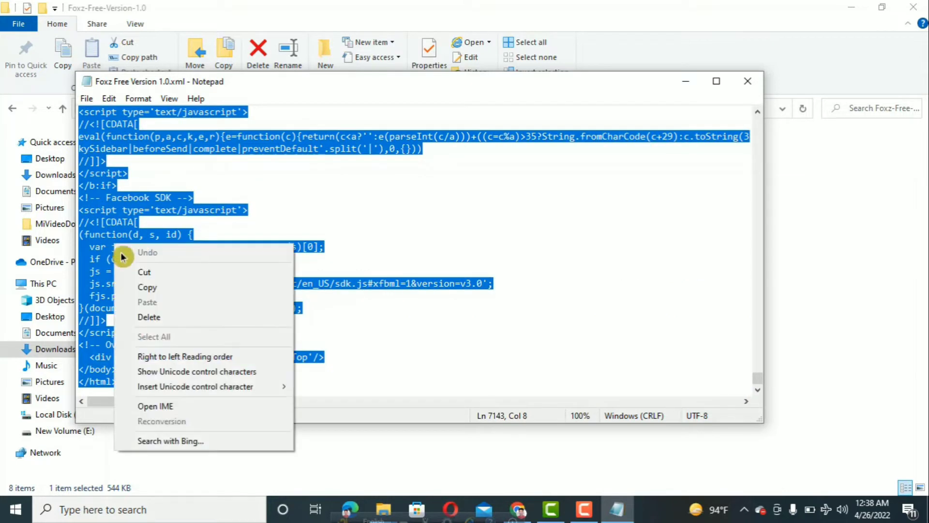
{"action": "left_click", "coordinate": [155, 289]}
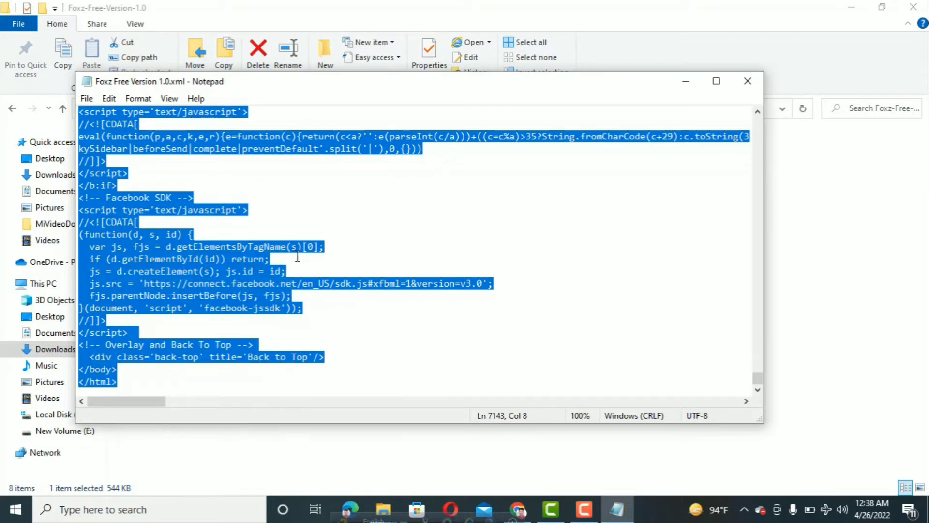
{"action": "scroll", "coordinate": [301, 257], "scroll_direction": "up", "scroll_amount": 10}
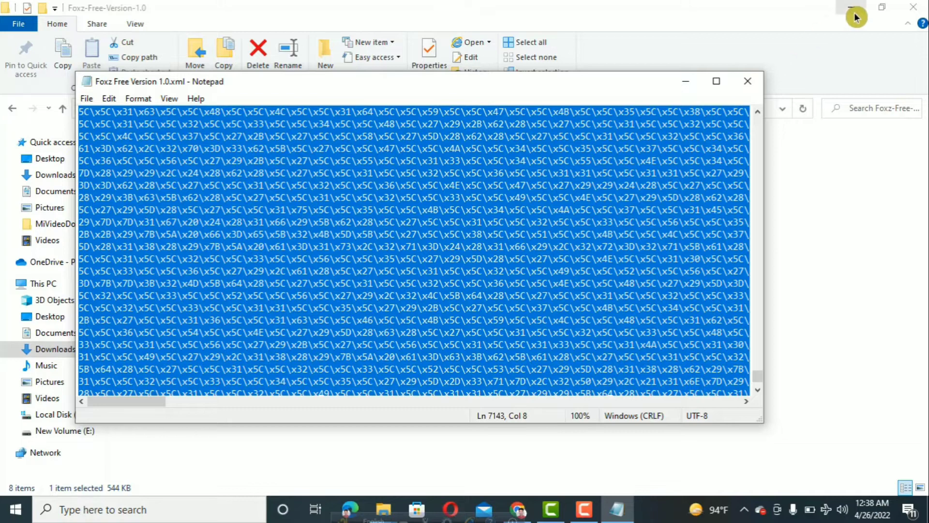
Step: Minimize the folder windows, switch to Chrome and open the Theme page in the blog's Blogger dashboard
{"action": "left_click", "coordinate": [882, 8]}
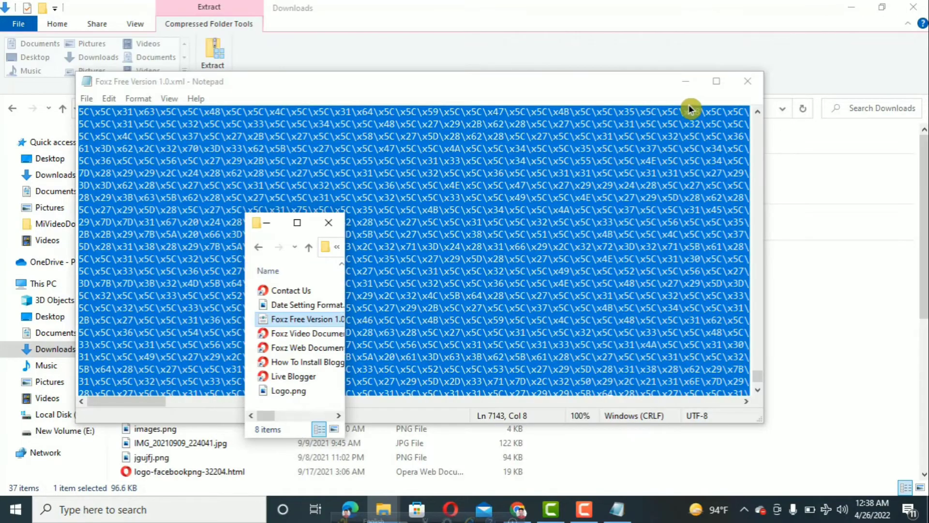
{"action": "left_click", "coordinate": [881, 8]}
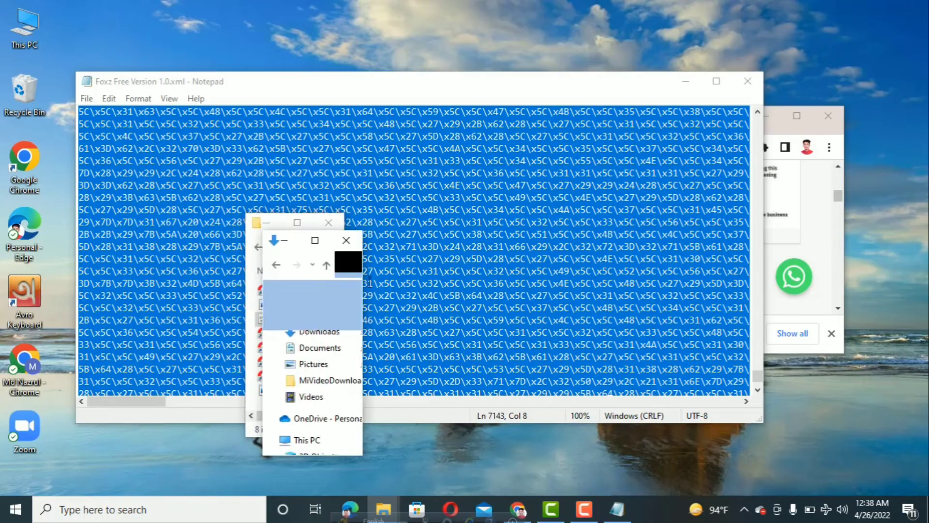
{"action": "left_click", "coordinate": [803, 120]}
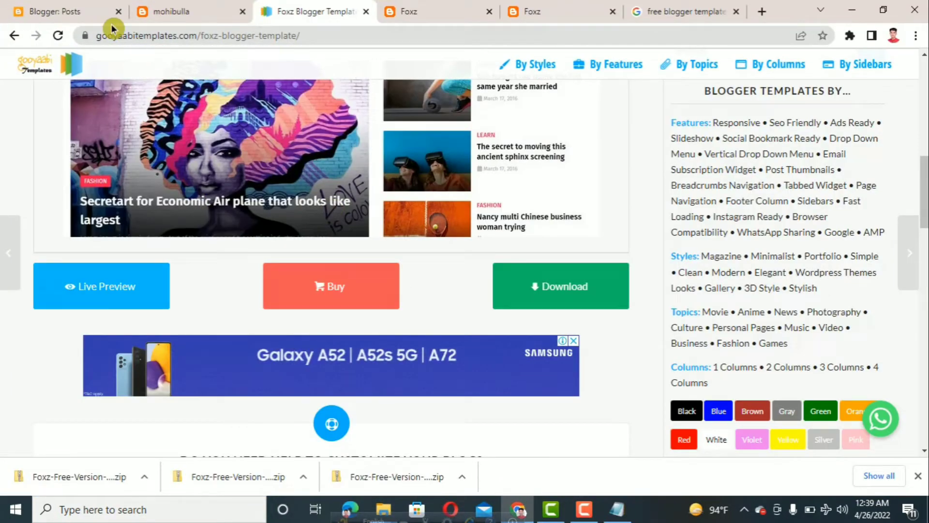
{"action": "left_click", "coordinate": [66, 10]}
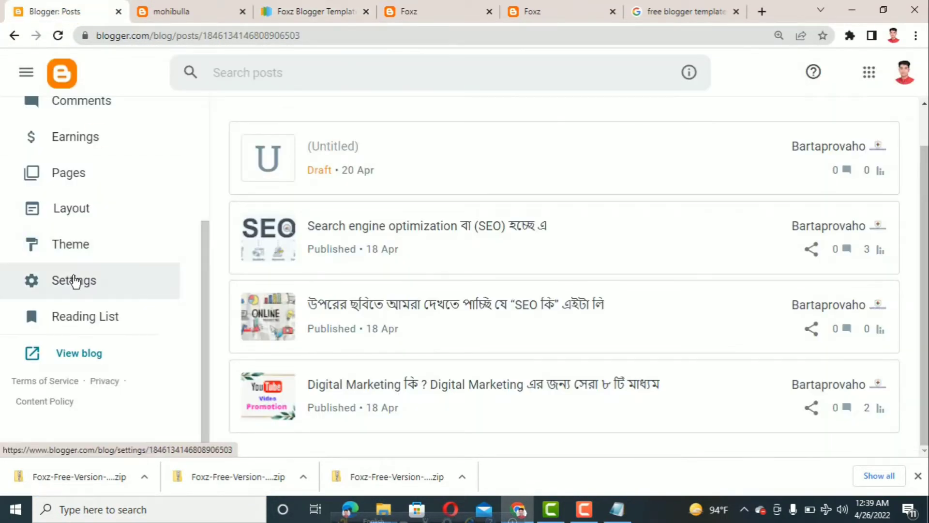
{"action": "scroll", "coordinate": [75, 280], "scroll_direction": "up", "scroll_amount": 4}
{"action": "scroll", "coordinate": [62, 265], "scroll_direction": "down", "scroll_amount": 4}
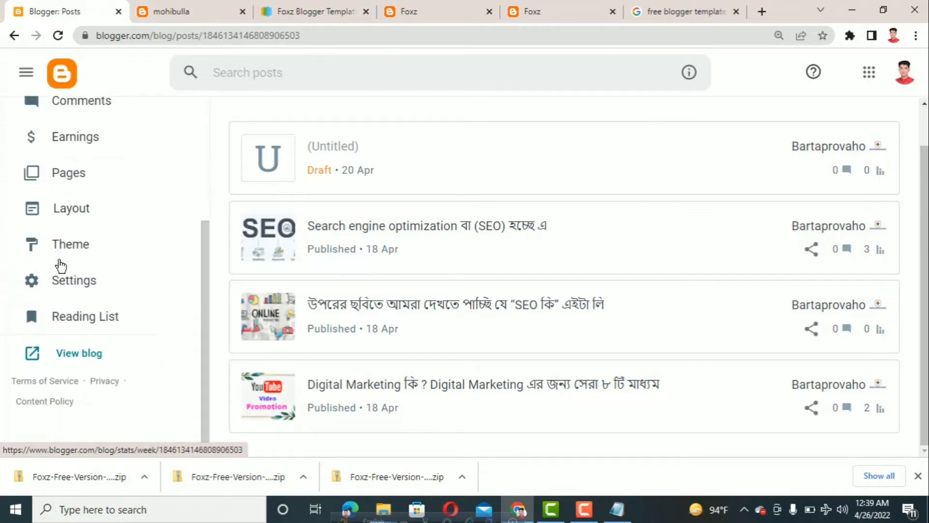
{"action": "left_click", "coordinate": [73, 251]}
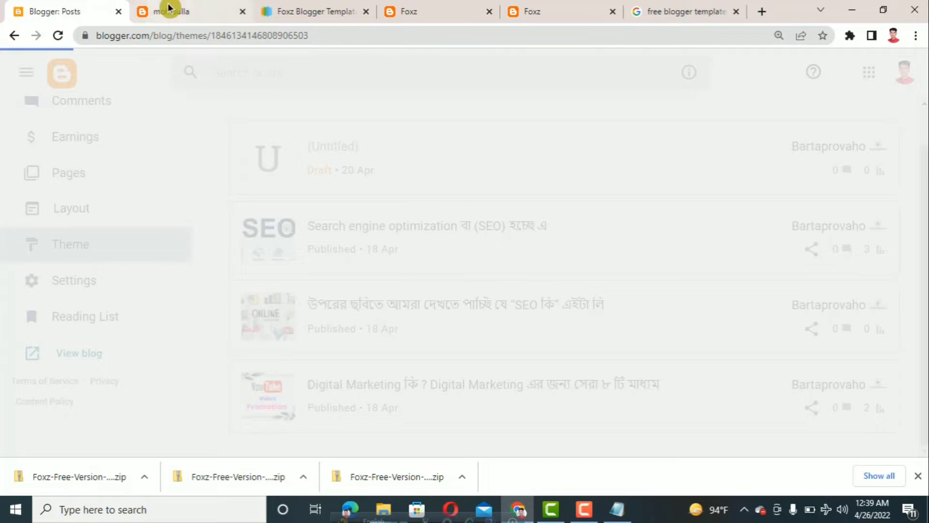
Step: View the live blog's design before the template change and return to the Theme page
{"action": "left_click", "coordinate": [169, 10]}
{"action": "scroll", "coordinate": [455, 246], "scroll_direction": "down", "scroll_amount": 10}
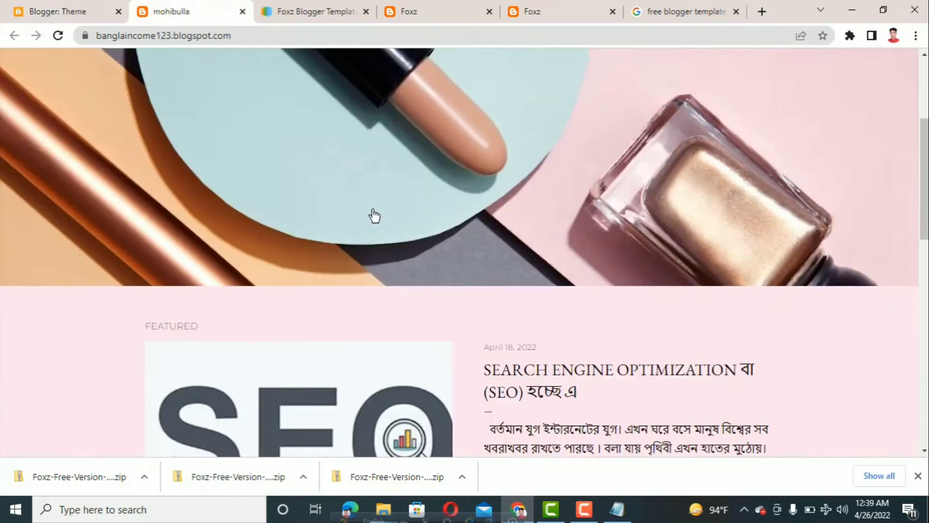
{"action": "left_click", "coordinate": [72, 10]}
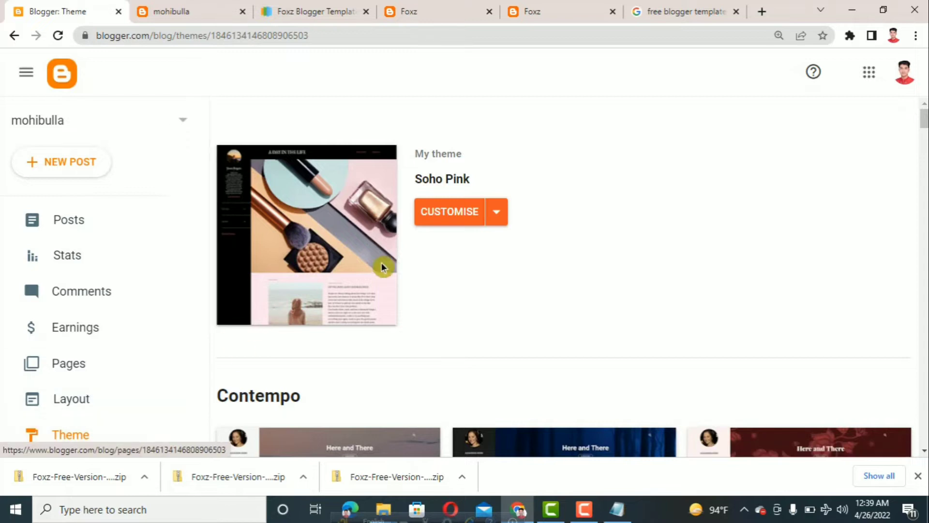
Step: Open the Soho Pink theme's HTML code for editing and look through it
{"action": "left_click", "coordinate": [496, 213]}
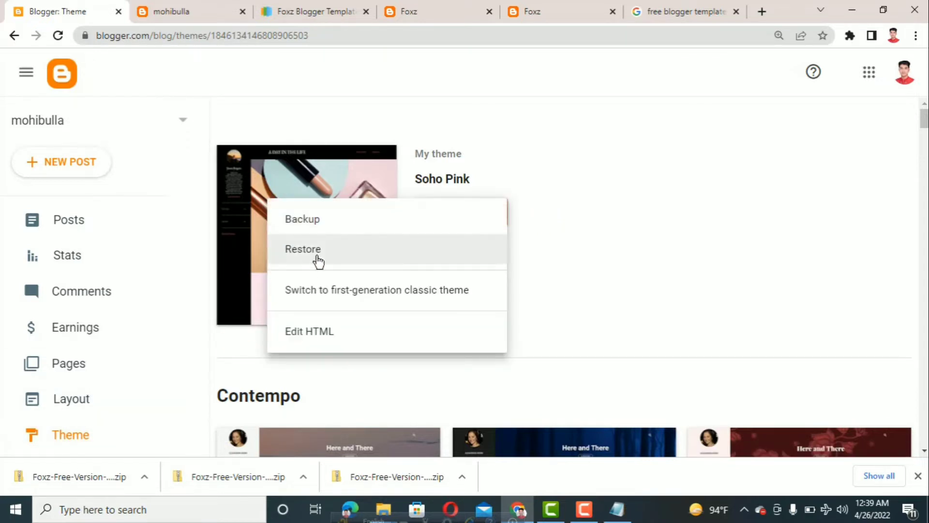
{"action": "left_click", "coordinate": [314, 332]}
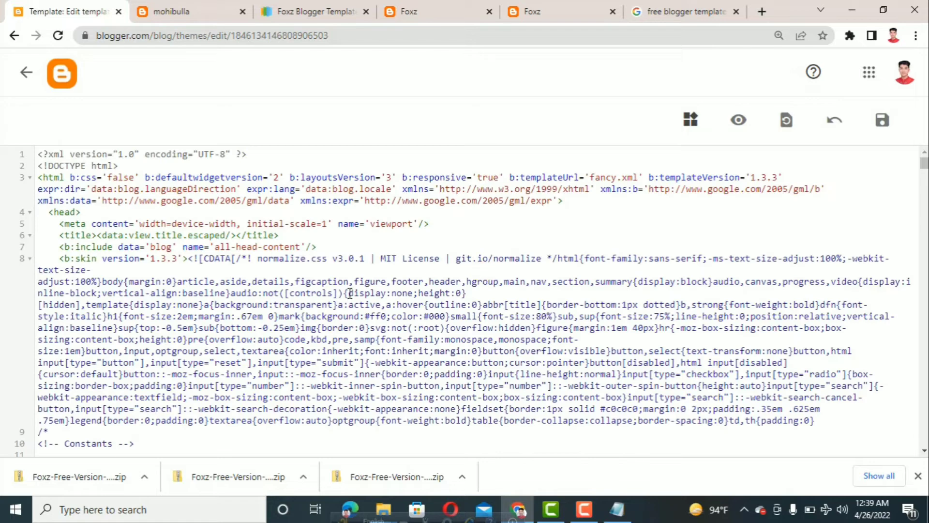
{"action": "scroll", "coordinate": [395, 258], "scroll_direction": "down", "scroll_amount": 20}
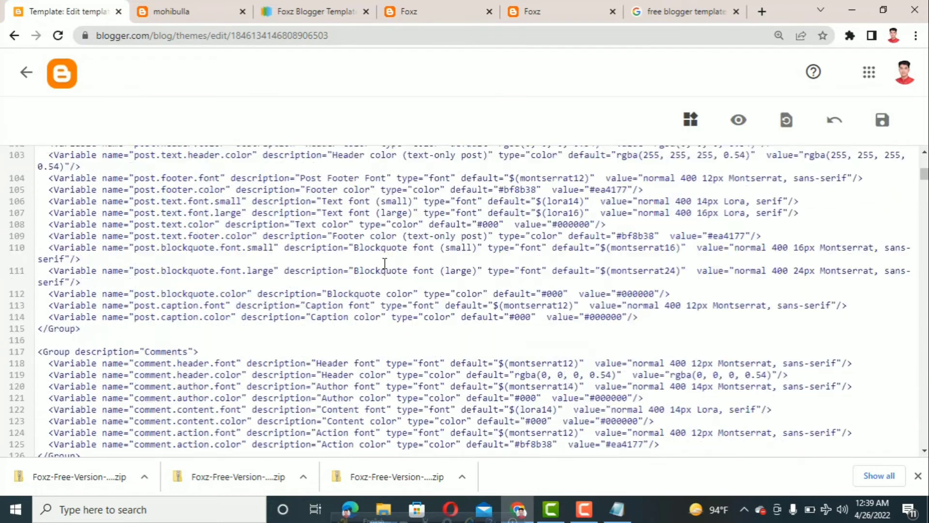
Step: Look at the live blog's header in the old design and return to the theme's HTML editor
{"action": "left_click", "coordinate": [182, 10]}
{"action": "scroll", "coordinate": [398, 379], "scroll_direction": "up", "scroll_amount": 10}
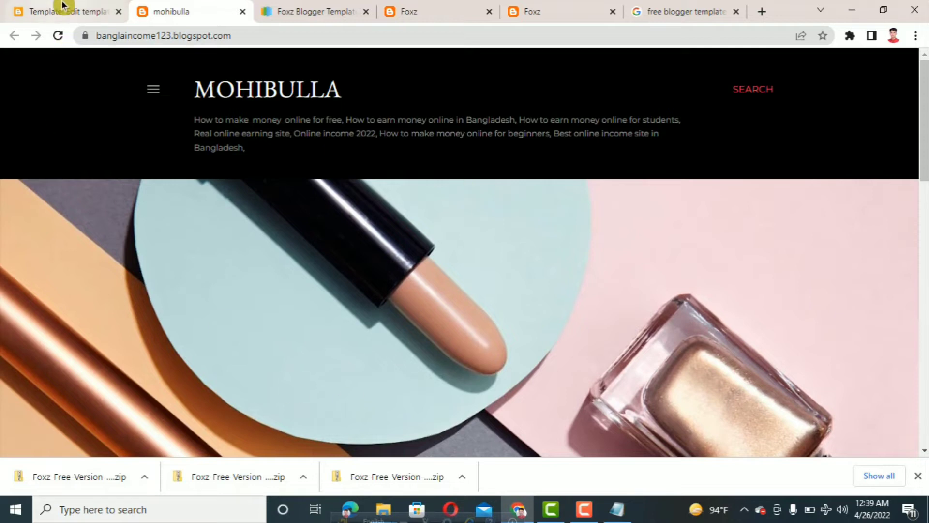
{"action": "left_click", "coordinate": [62, 6]}
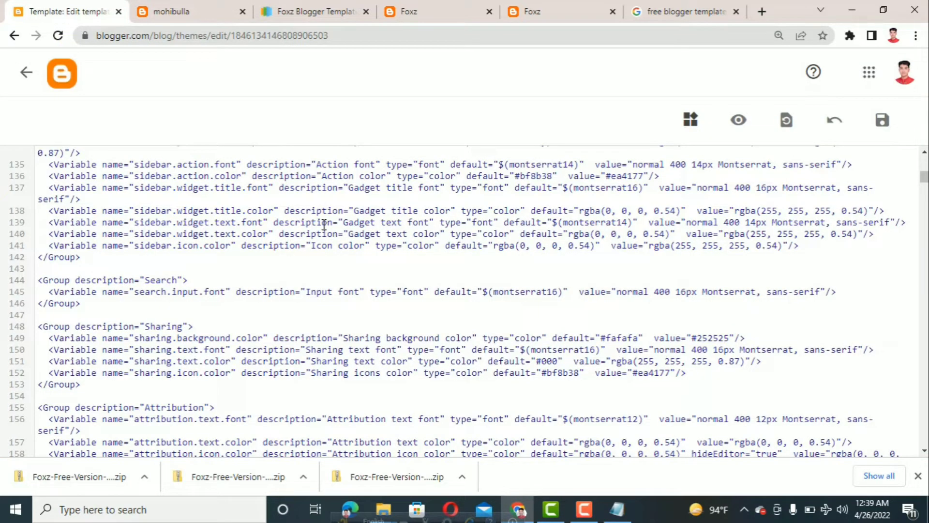
Step: Replace the entire theme HTML with the copied Foxz template code and save the theme
{"action": "key", "text": "ctrl+a"}
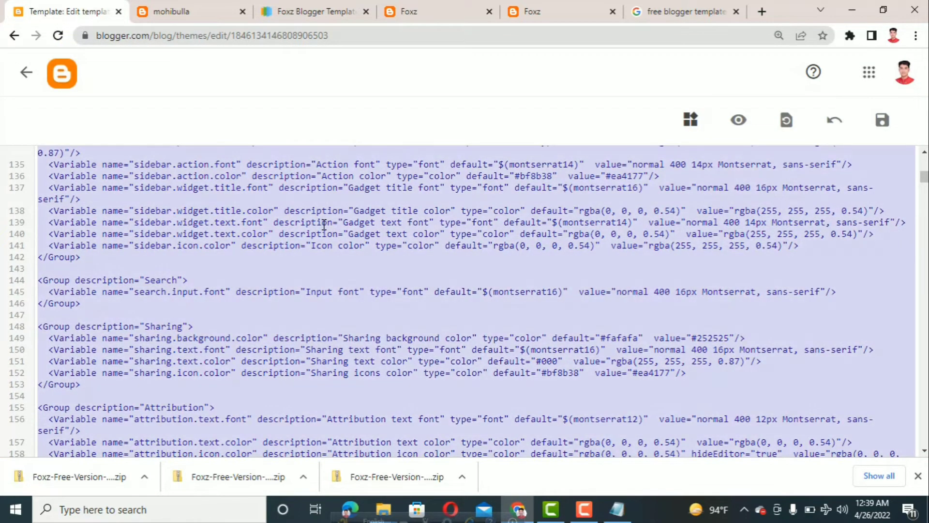
{"action": "key", "text": "Delete"}
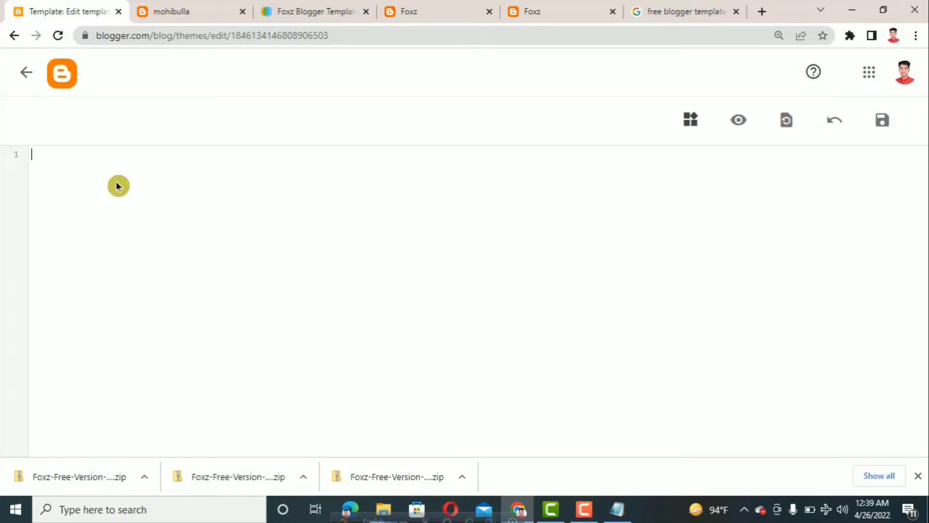
{"action": "right_click", "coordinate": [60, 161]}
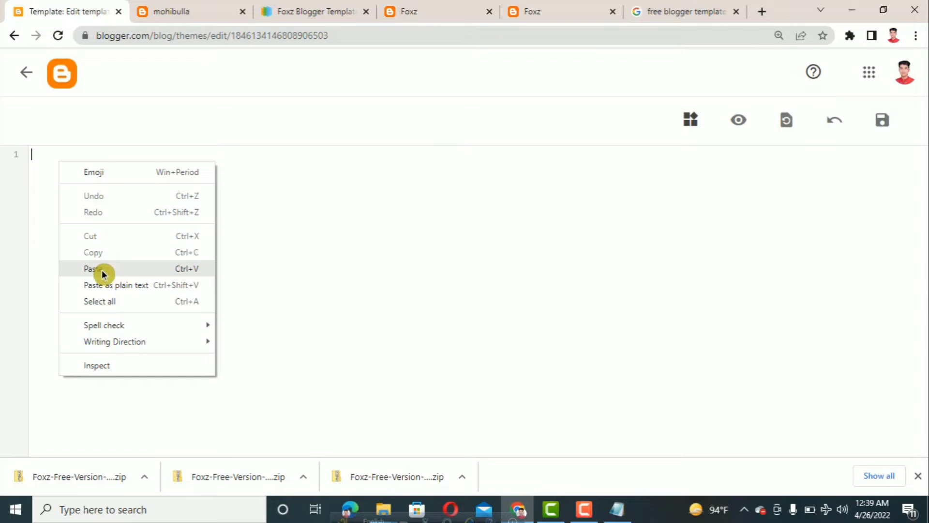
{"action": "left_click", "coordinate": [103, 274]}
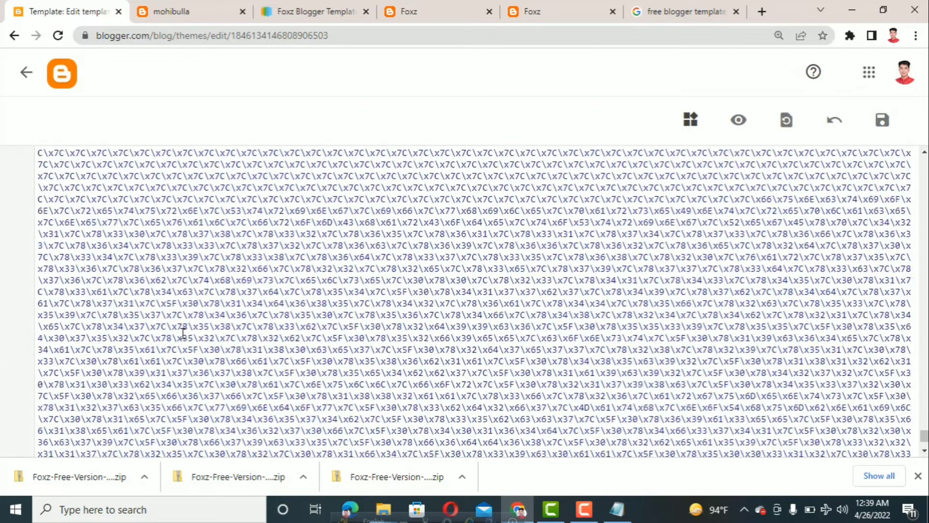
{"action": "scroll", "coordinate": [183, 332], "scroll_direction": "up", "scroll_amount": 10}
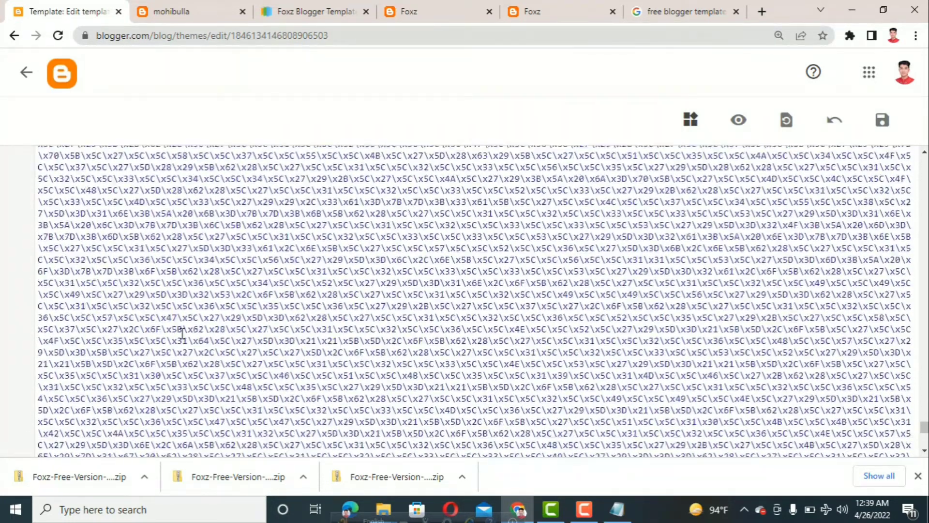
{"action": "scroll", "coordinate": [183, 333], "scroll_direction": "up", "scroll_amount": 5}
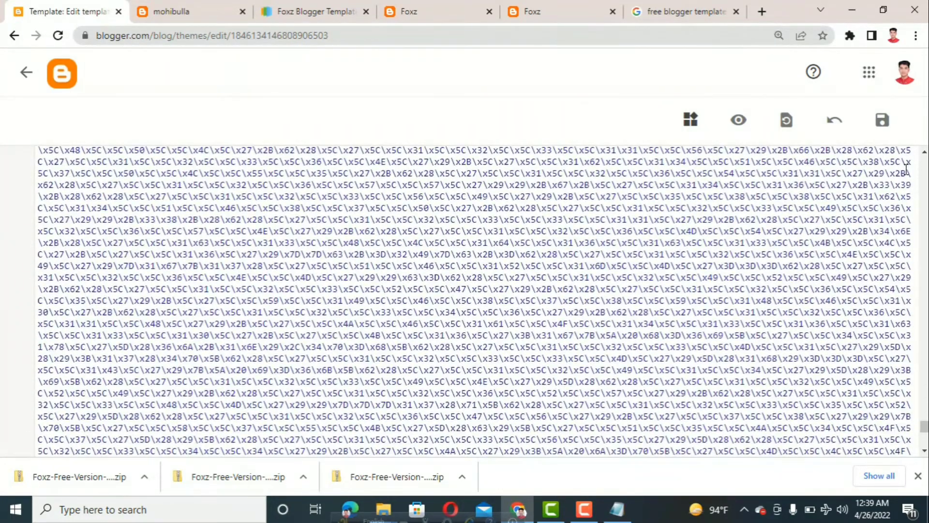
{"action": "left_click", "coordinate": [882, 125]}
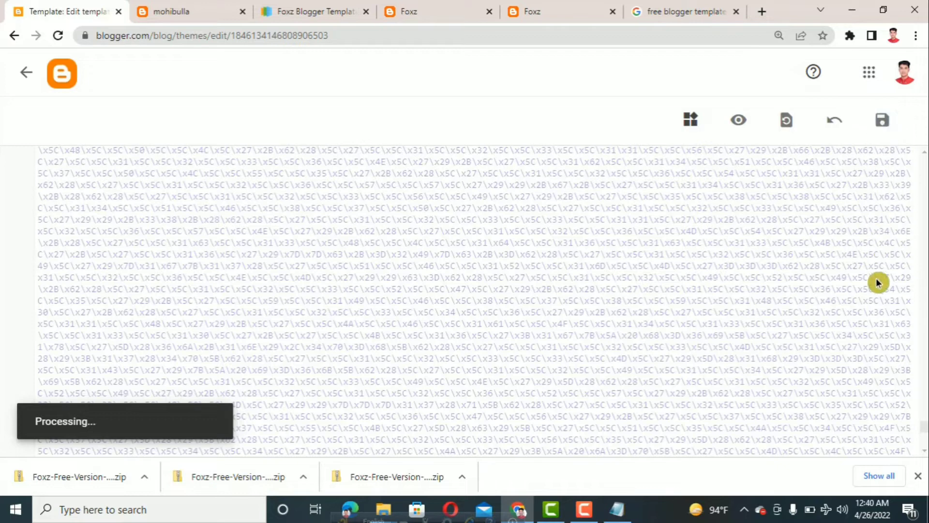
{"action": "scroll", "coordinate": [876, 278], "scroll_direction": "down", "scroll_amount": 1}
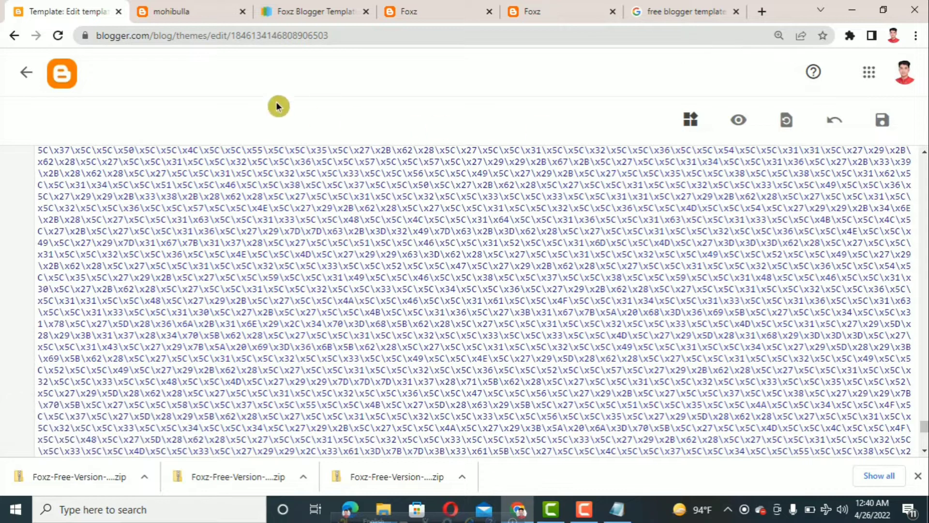
Step: Leave the HTML editor, open the live blog and examine its home page with the Foxz template from header to footer
{"action": "left_click", "coordinate": [17, 73]}
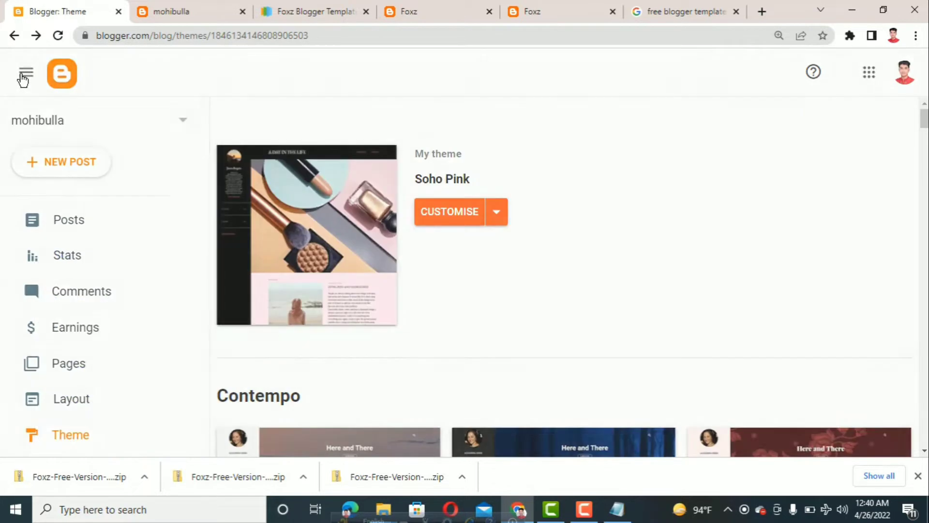
{"action": "scroll", "coordinate": [114, 296], "scroll_direction": "down", "scroll_amount": 4}
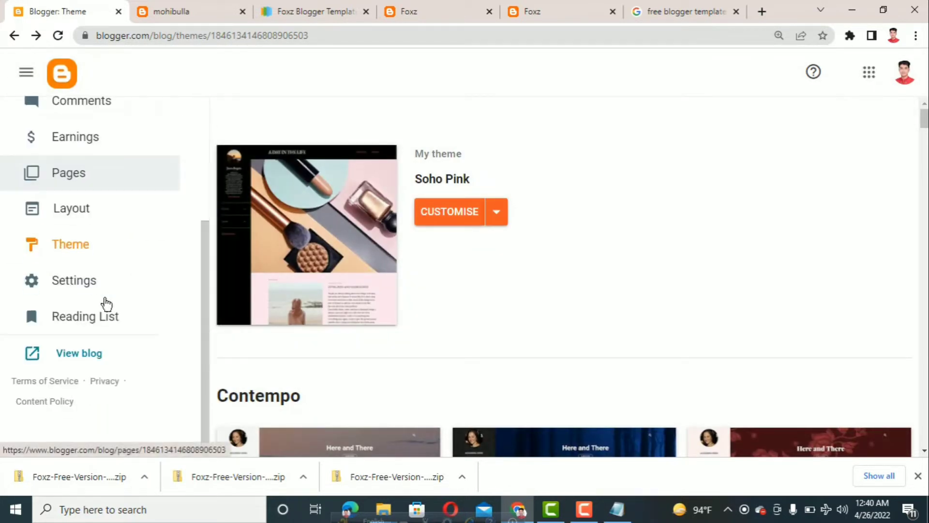
{"action": "left_click", "coordinate": [65, 356]}
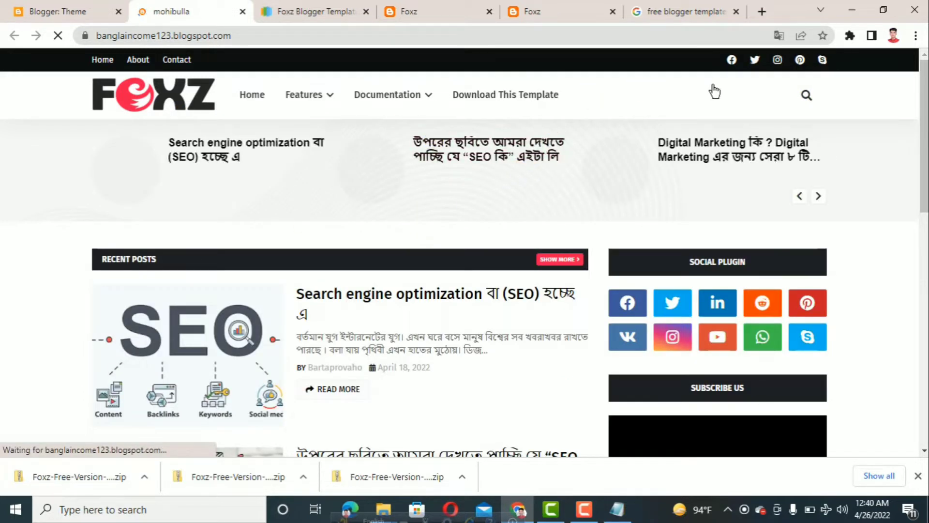
{"action": "scroll", "coordinate": [345, 200], "scroll_direction": "down", "scroll_amount": 12}
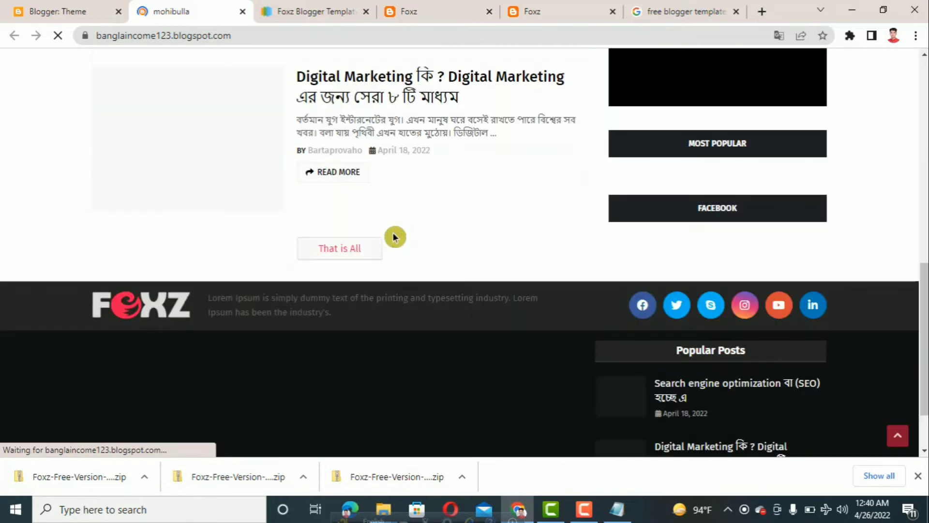
{"action": "scroll", "coordinate": [405, 267], "scroll_direction": "up", "scroll_amount": 15}
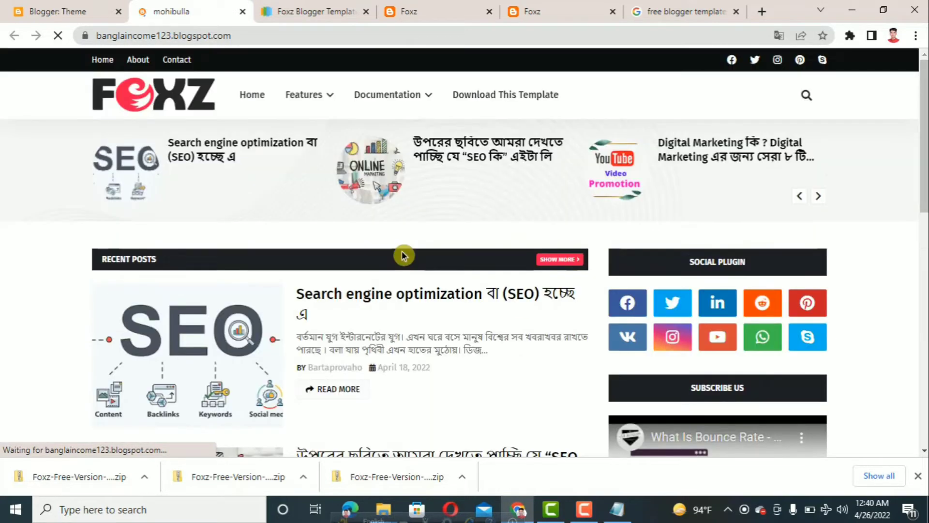
{"action": "scroll", "coordinate": [422, 349], "scroll_direction": "down", "scroll_amount": 12}
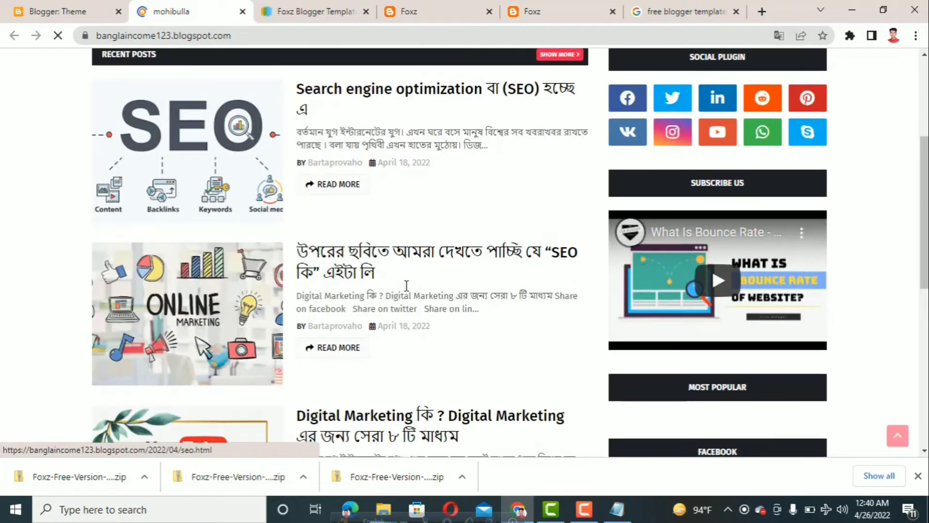
{"action": "scroll", "coordinate": [406, 321], "scroll_direction": "up", "scroll_amount": 15}
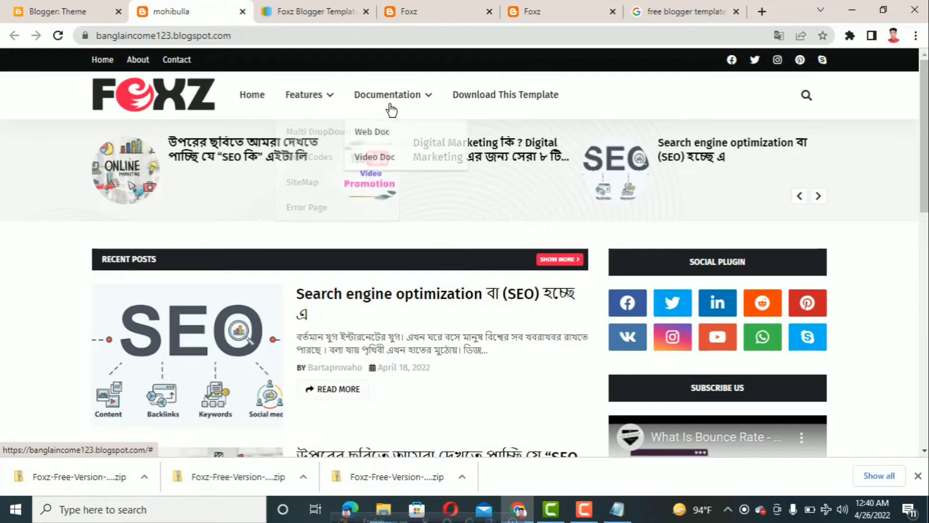
{"action": "scroll", "coordinate": [672, 231], "scroll_direction": "down", "scroll_amount": 7}
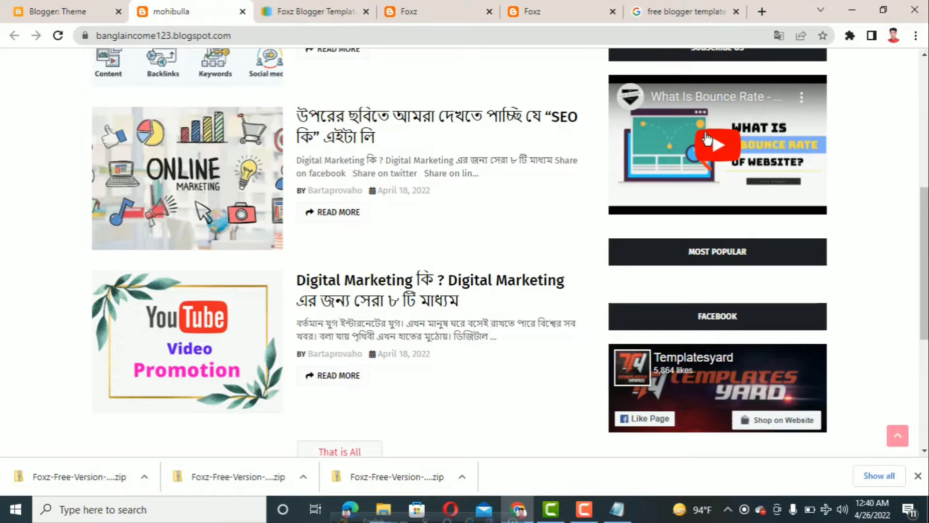
{"action": "scroll", "coordinate": [707, 138], "scroll_direction": "down", "scroll_amount": 6}
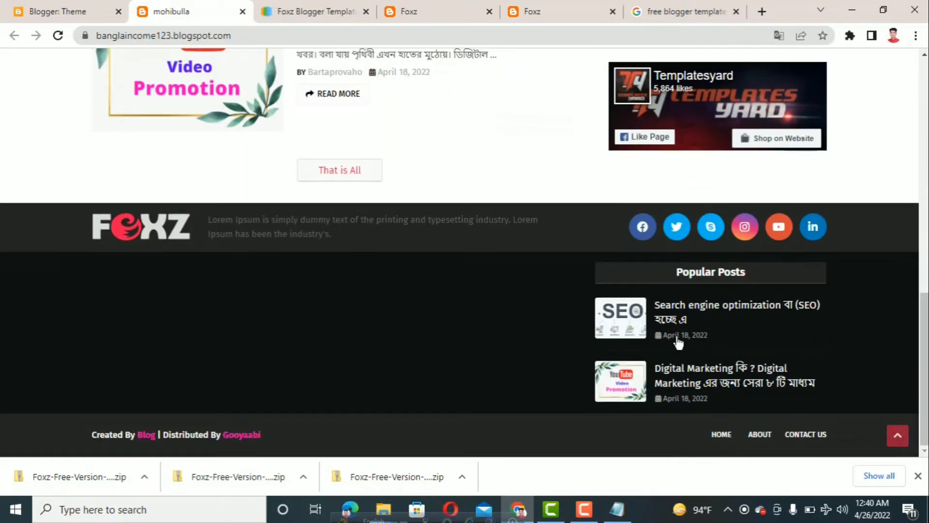
{"action": "scroll", "coordinate": [120, 97], "scroll_direction": "up", "scroll_amount": 12}
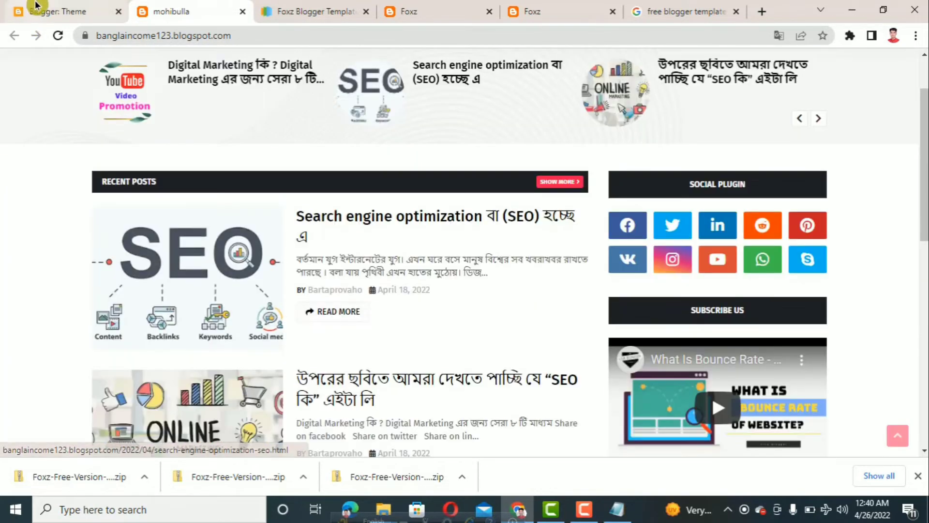
Step: Return to the Blogger dashboard, open the Layout page and review the Foxz template's gadget sections
{"action": "left_click", "coordinate": [39, 9]}
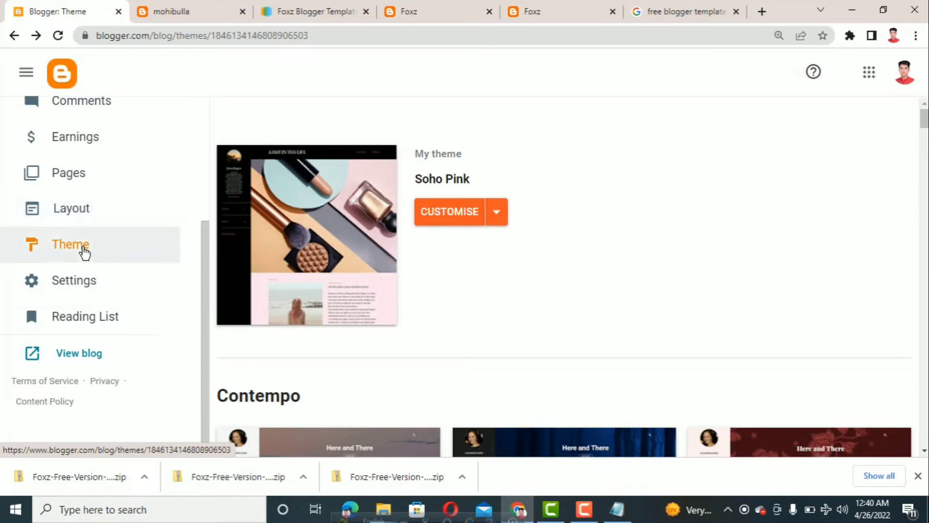
{"action": "left_click", "coordinate": [80, 213]}
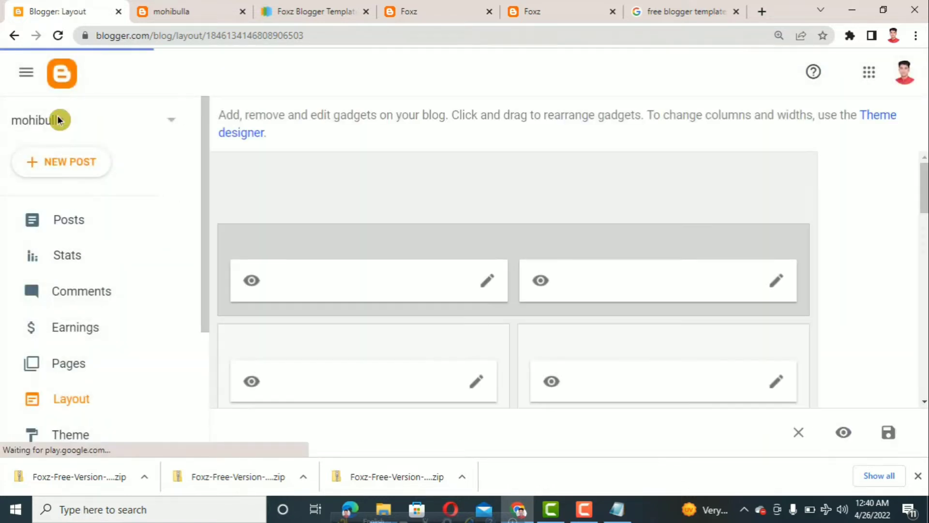
{"action": "scroll", "coordinate": [315, 174], "scroll_direction": "down", "scroll_amount": 5}
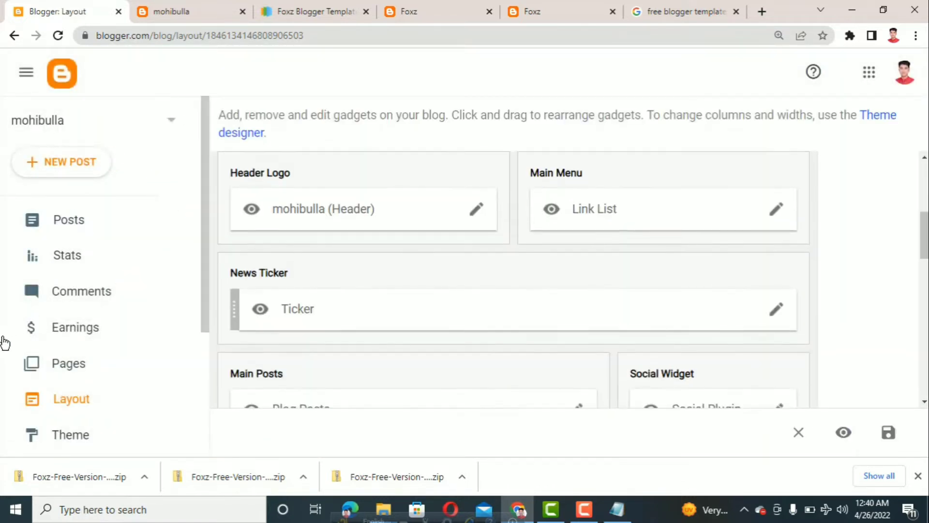
{"action": "scroll", "coordinate": [376, 247], "scroll_direction": "down", "scroll_amount": 6}
{"action": "scroll", "coordinate": [375, 246], "scroll_direction": "up", "scroll_amount": 12}
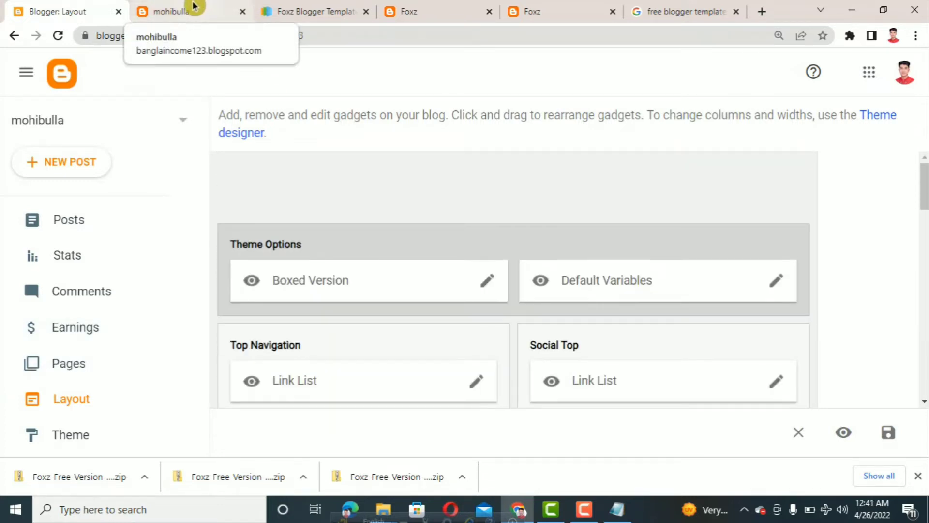
Step: Compare the Top Navigation and Social Top sections of the layout with the top bar of the live blog
{"action": "scroll", "coordinate": [479, 300], "scroll_direction": "down", "scroll_amount": 3}
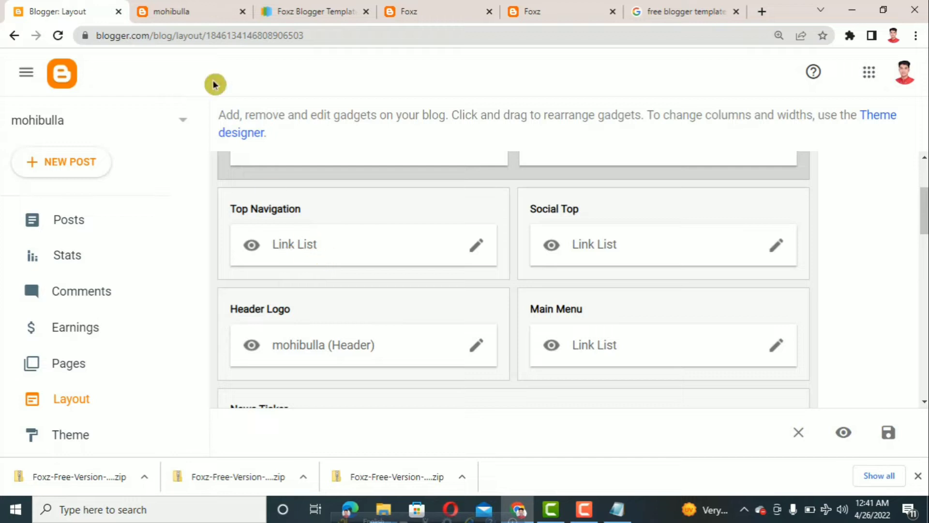
{"action": "key", "text": "ctrl+Tab"}
{"action": "scroll", "coordinate": [162, 211], "scroll_direction": "up", "scroll_amount": 2}
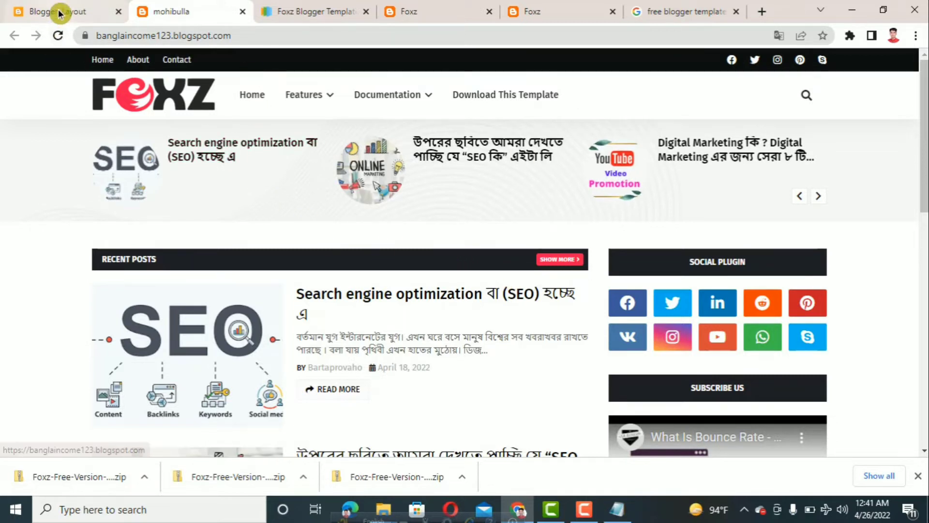
{"action": "left_click", "coordinate": [97, 12]}
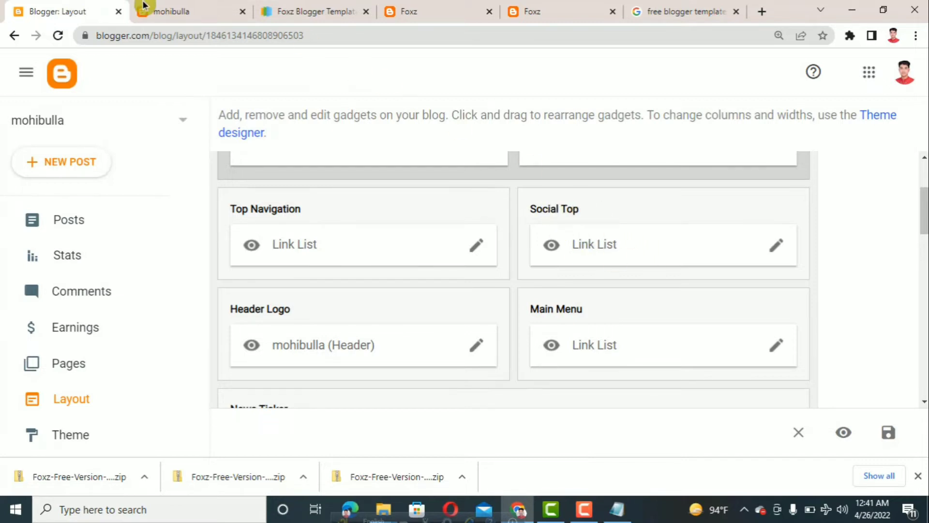
{"action": "left_click", "coordinate": [176, 14]}
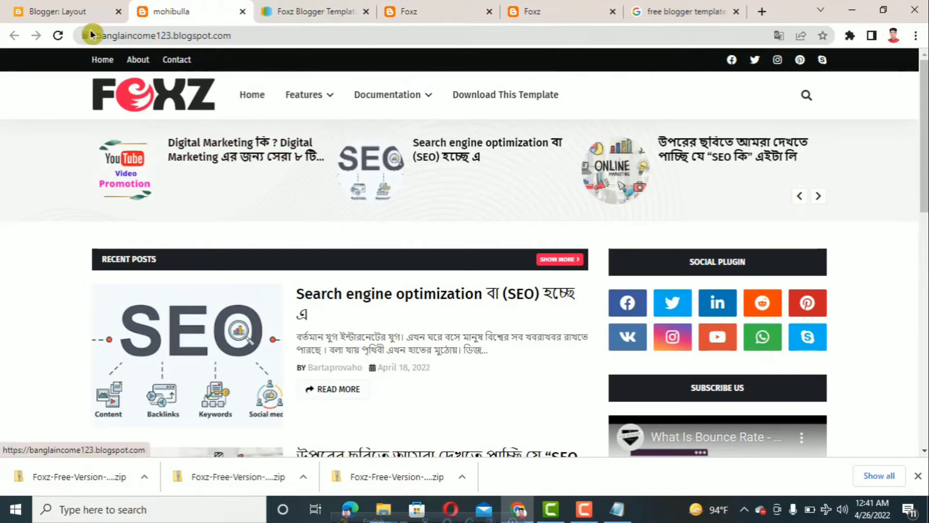
{"action": "left_click", "coordinate": [61, 11]}
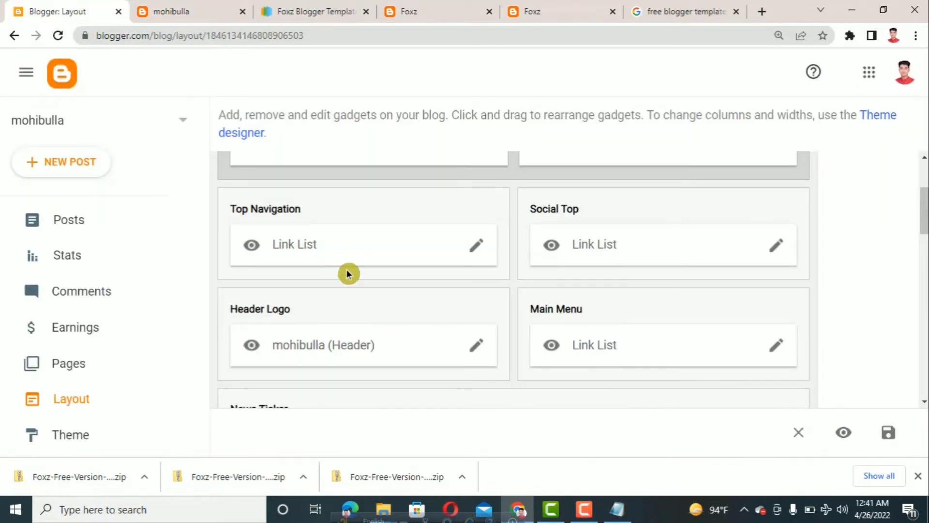
Step: Match the layout's Header Logo and Main Menu sections with the logo and menu on the live blog
{"action": "scroll", "coordinate": [300, 264], "scroll_direction": "down", "scroll_amount": 2}
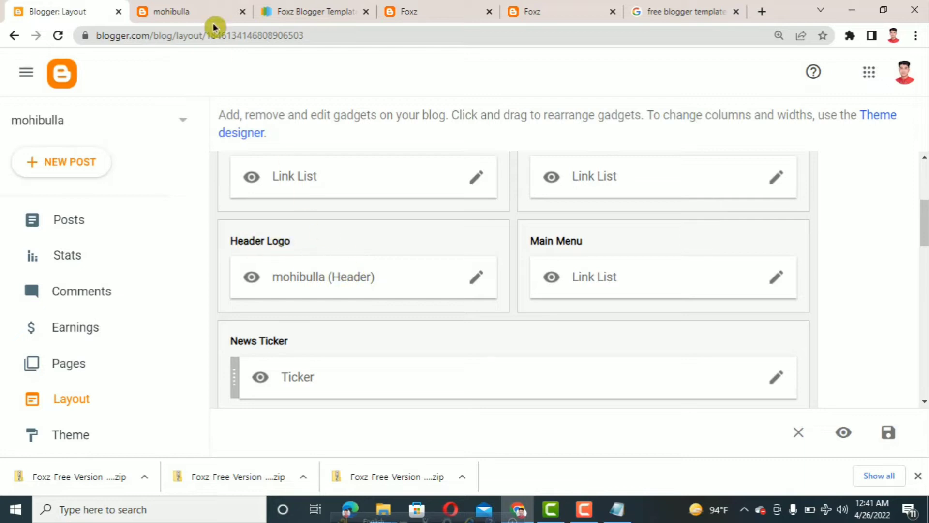
{"action": "left_click", "coordinate": [183, 11]}
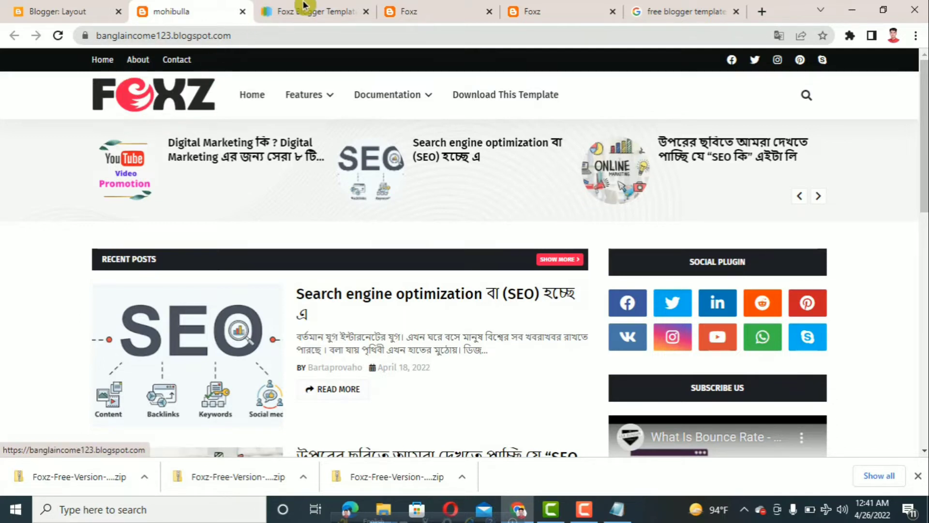
{"action": "left_click", "coordinate": [62, 11]}
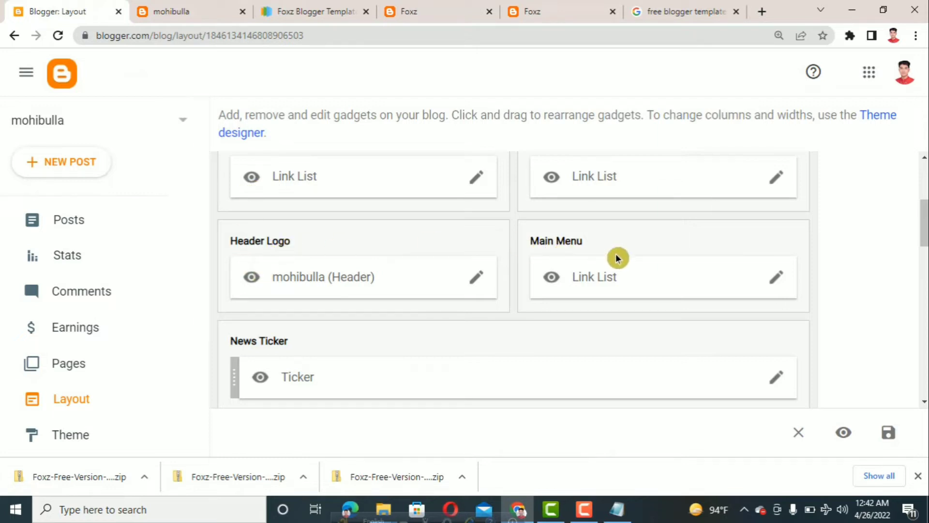
{"action": "left_click", "coordinate": [165, 6]}
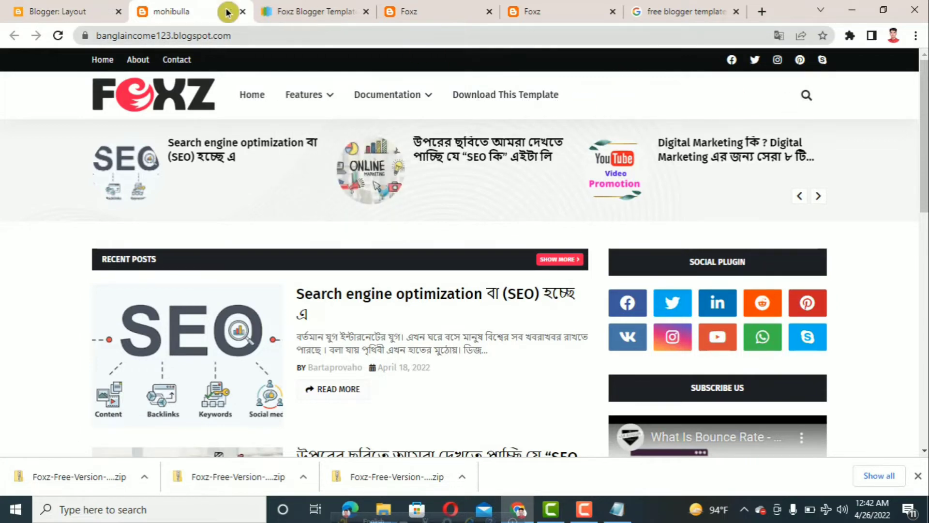
{"action": "left_click", "coordinate": [96, 11]}
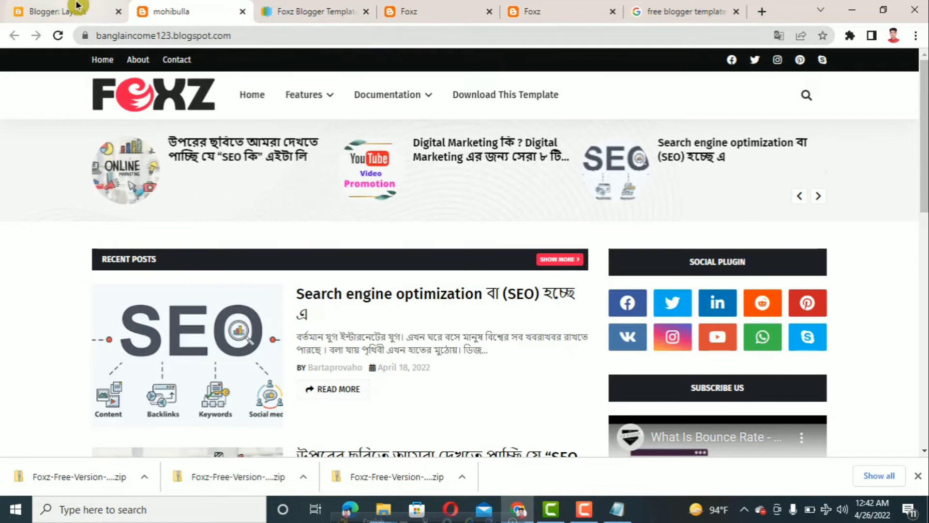
Step: Check the News Ticker section of the layout against the post ticker on the live blog
{"action": "scroll", "coordinate": [276, 269], "scroll_direction": "down", "scroll_amount": 2}
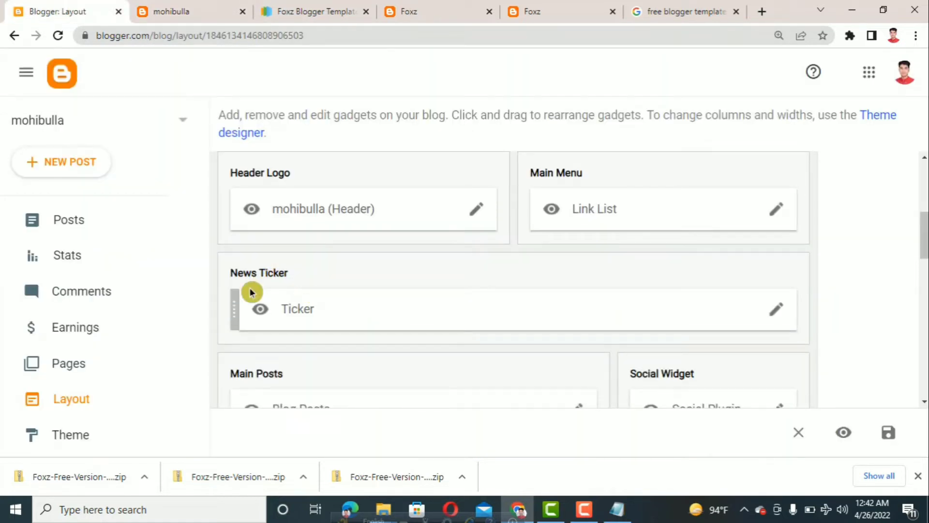
{"action": "left_click", "coordinate": [188, 10]}
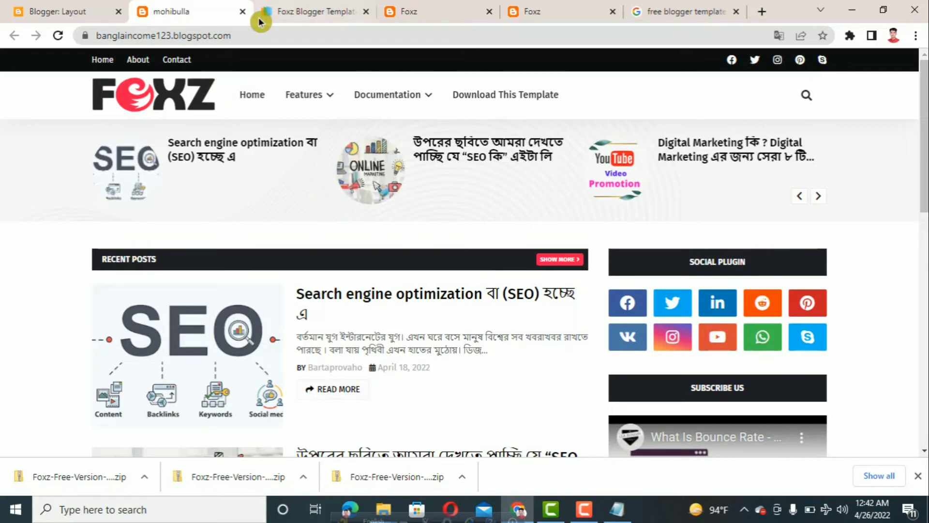
{"action": "left_click", "coordinate": [63, 13]}
Step: Compare the Main Posts section of the layout with the recent posts list on the live blog, then return to the layout
{"action": "scroll", "coordinate": [297, 246], "scroll_direction": "down", "scroll_amount": 2}
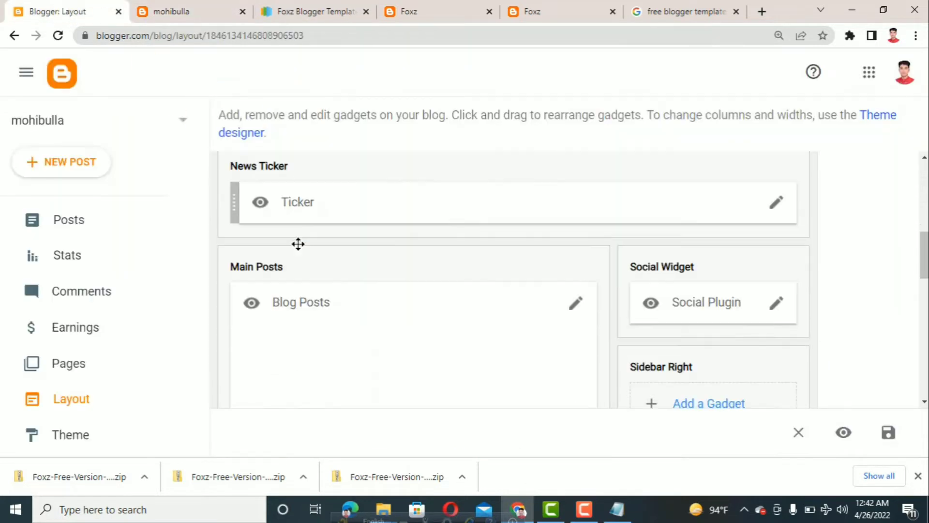
{"action": "scroll", "coordinate": [298, 244], "scroll_direction": "down", "scroll_amount": 1}
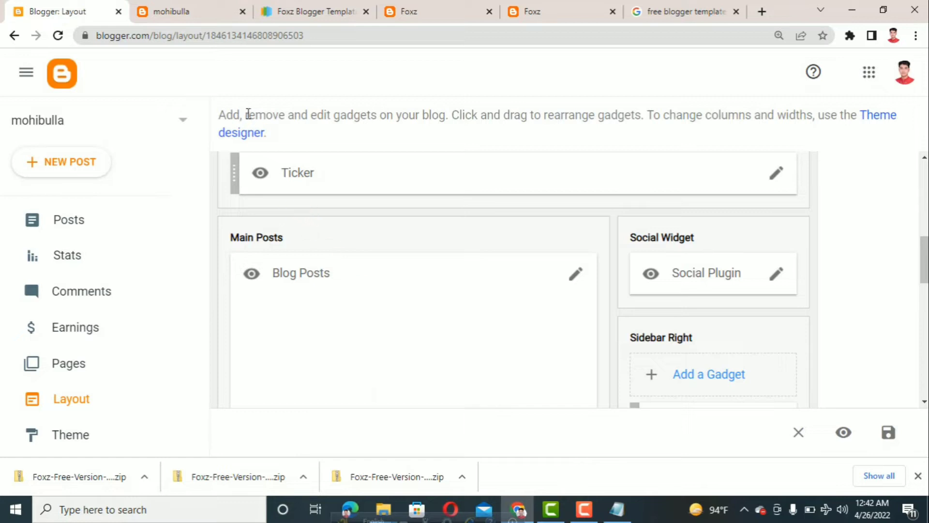
{"action": "left_click", "coordinate": [181, 14]}
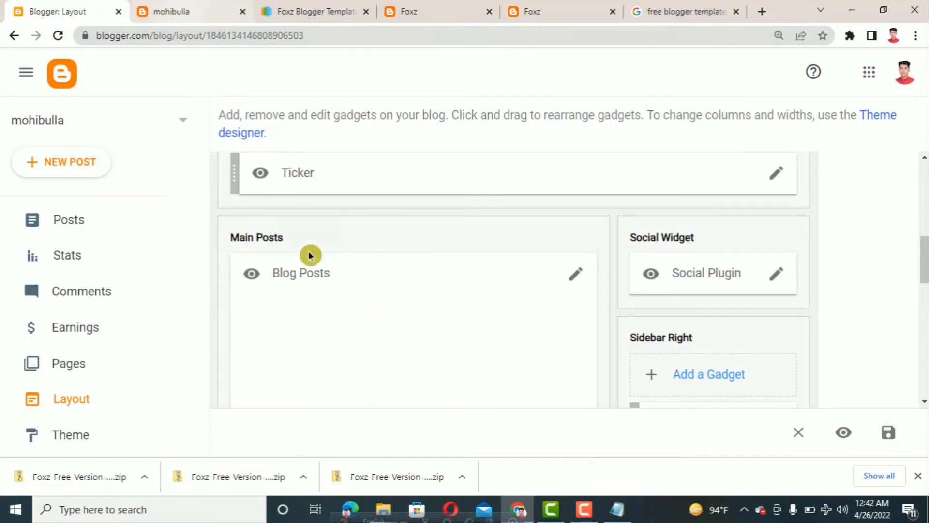
{"action": "scroll", "coordinate": [328, 221], "scroll_direction": "down", "scroll_amount": 3}
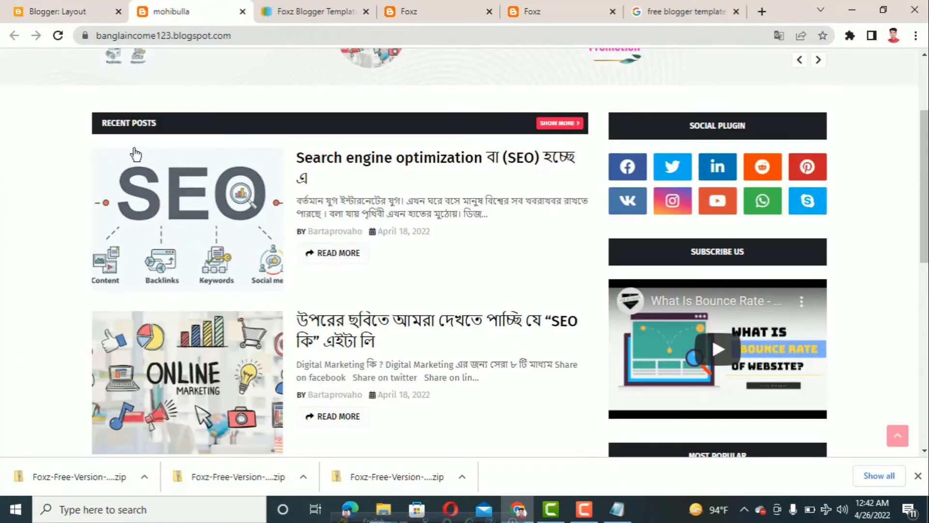
{"action": "scroll", "coordinate": [355, 329], "scroll_direction": "down", "scroll_amount": 5}
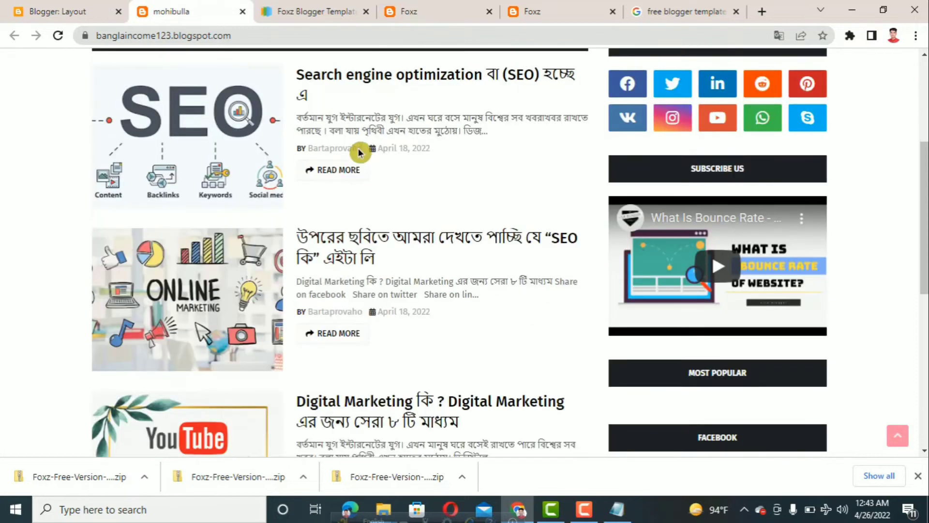
{"action": "scroll", "coordinate": [425, 263], "scroll_direction": "up", "scroll_amount": 7}
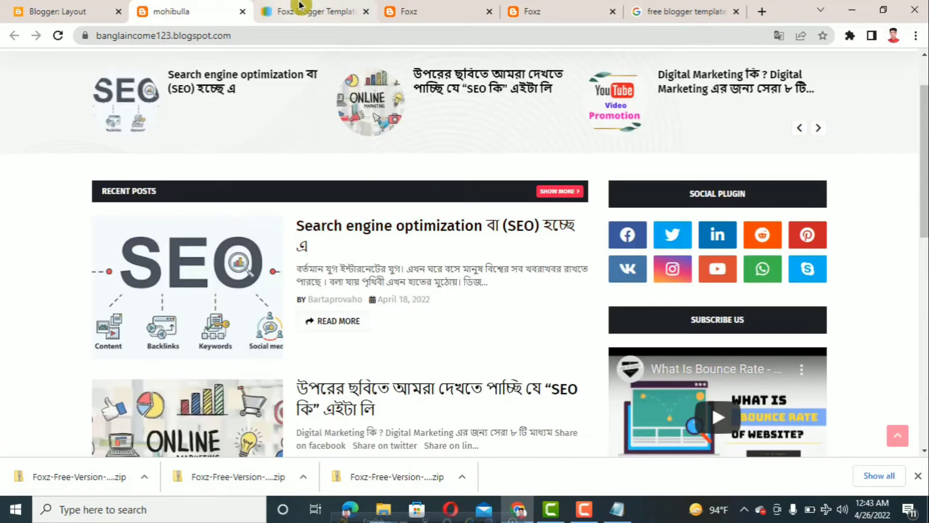
{"action": "left_click", "coordinate": [307, 6]}
{"action": "left_click", "coordinate": [92, 11]}
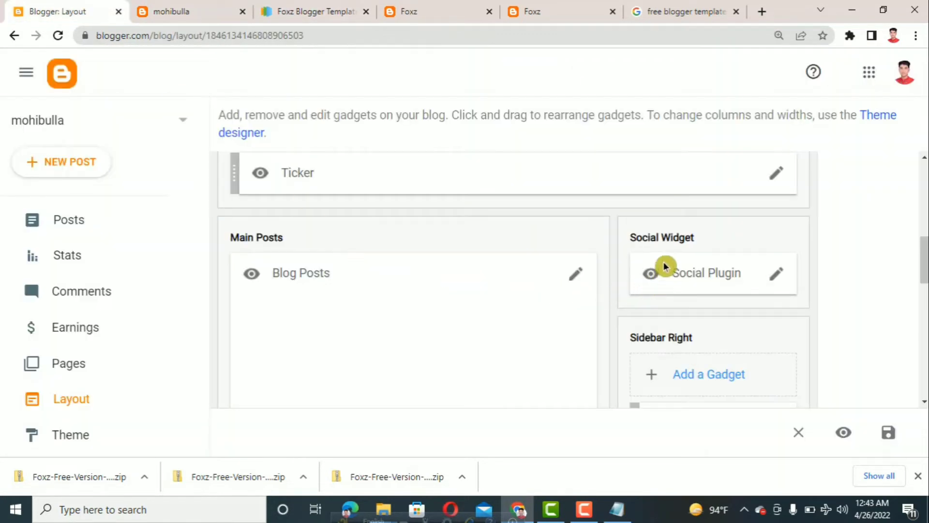
Step: Review the layout down to the footer menu and compare the Social Widget section with the live blog's social icons
{"action": "scroll", "coordinate": [693, 248], "scroll_direction": "down", "scroll_amount": 3}
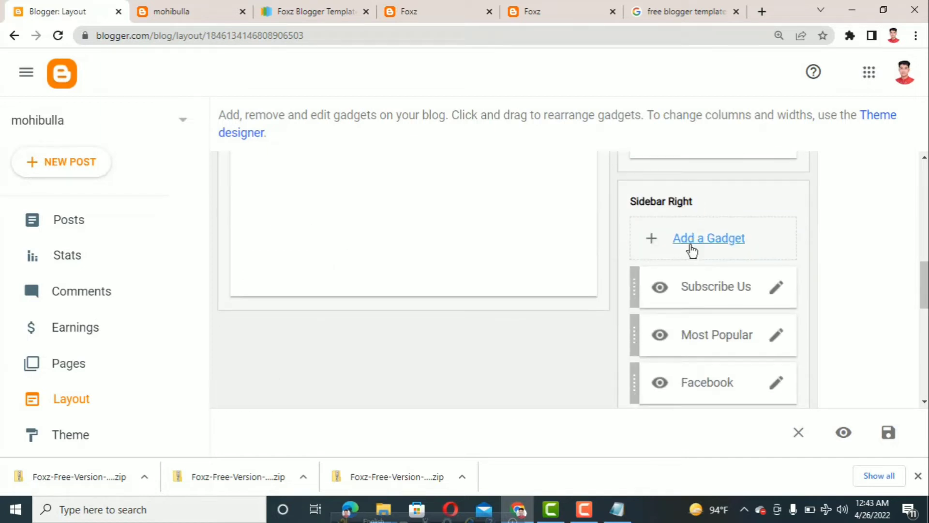
{"action": "scroll", "coordinate": [692, 212], "scroll_direction": "up", "scroll_amount": 3}
{"action": "scroll", "coordinate": [711, 329], "scroll_direction": "down", "scroll_amount": 5}
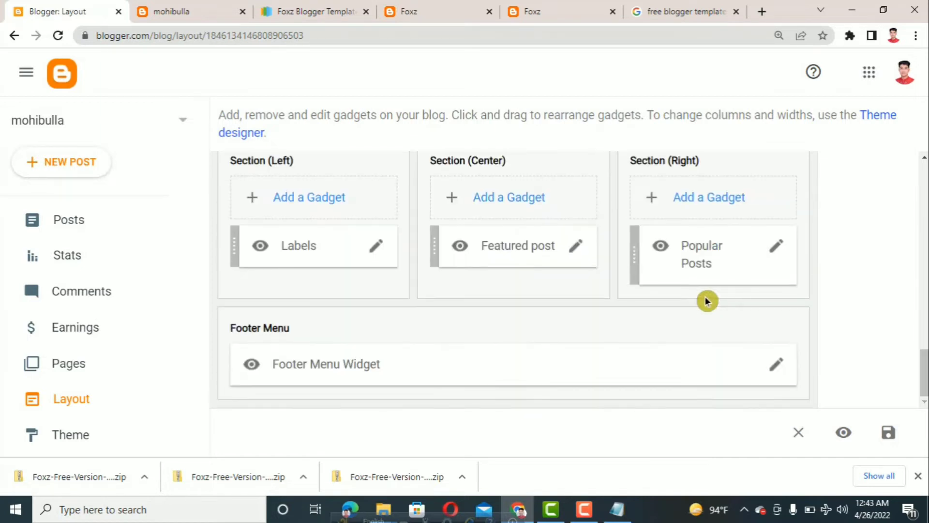
{"action": "scroll", "coordinate": [705, 303], "scroll_direction": "up", "scroll_amount": 6}
{"action": "scroll", "coordinate": [701, 291], "scroll_direction": "down", "scroll_amount": 4}
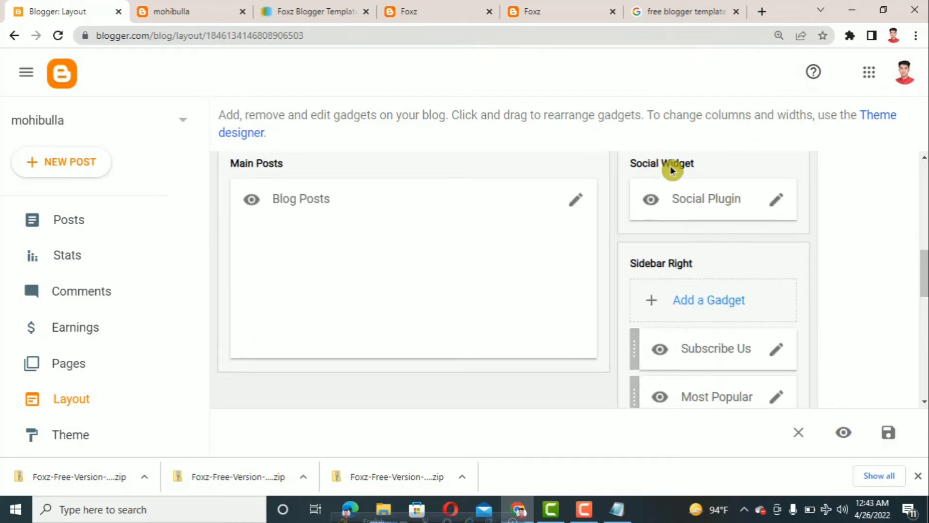
{"action": "left_click", "coordinate": [176, 8]}
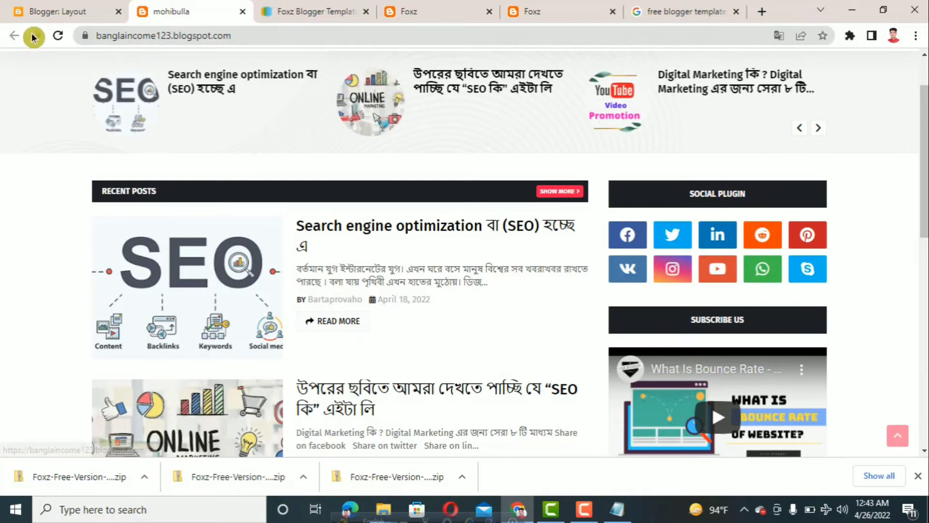
{"action": "left_click", "coordinate": [38, 7]}
Step: Compare the Sidebar Right gadgets Subscribe Us, Most Popular and Facebook with the sidebar of the live blog
{"action": "scroll", "coordinate": [738, 239], "scroll_direction": "down", "scroll_amount": 1}
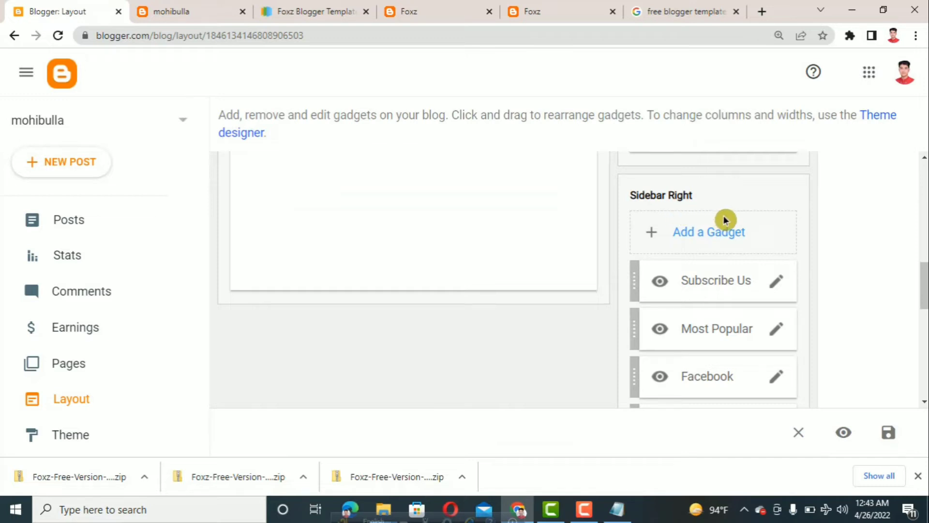
{"action": "left_click", "coordinate": [182, 10]}
{"action": "scroll", "coordinate": [671, 266], "scroll_direction": "down", "scroll_amount": 11}
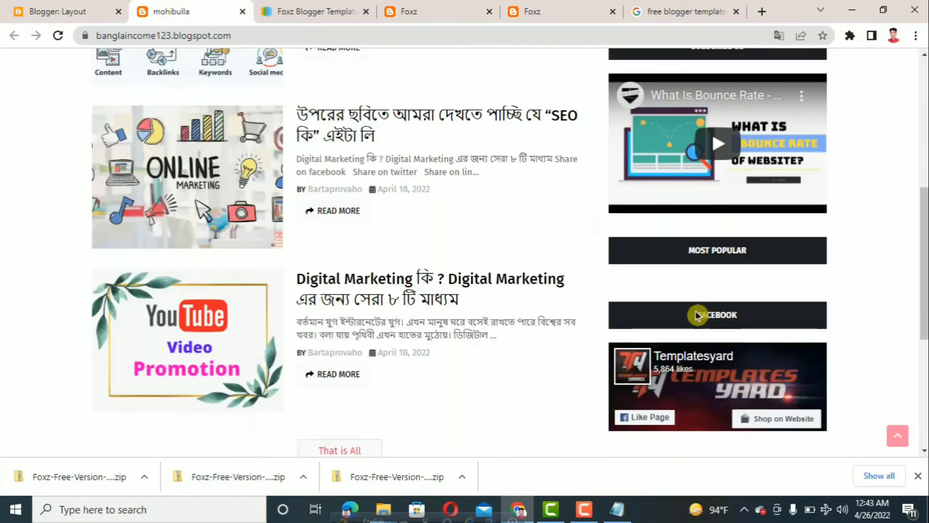
{"action": "scroll", "coordinate": [696, 317], "scroll_direction": "up", "scroll_amount": 7}
{"action": "scroll", "coordinate": [697, 317], "scroll_direction": "up", "scroll_amount": 6}
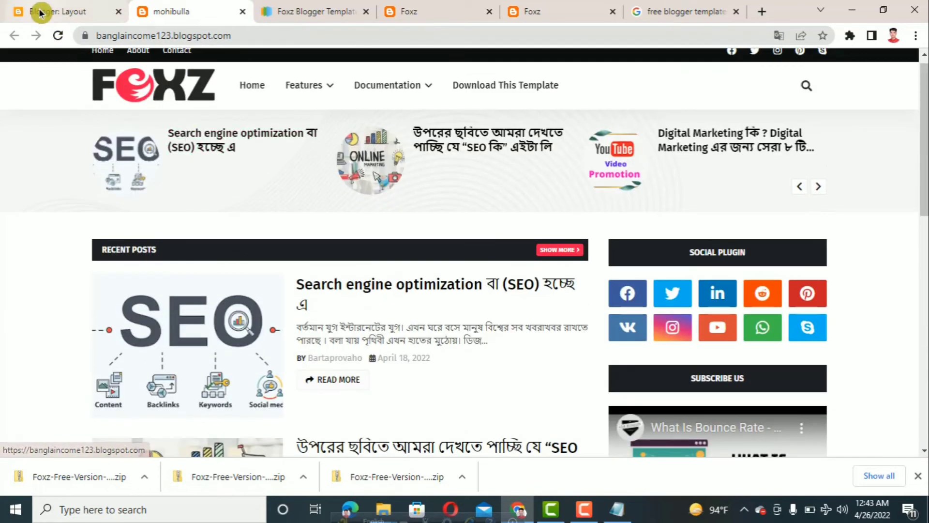
{"action": "left_click", "coordinate": [104, 10]}
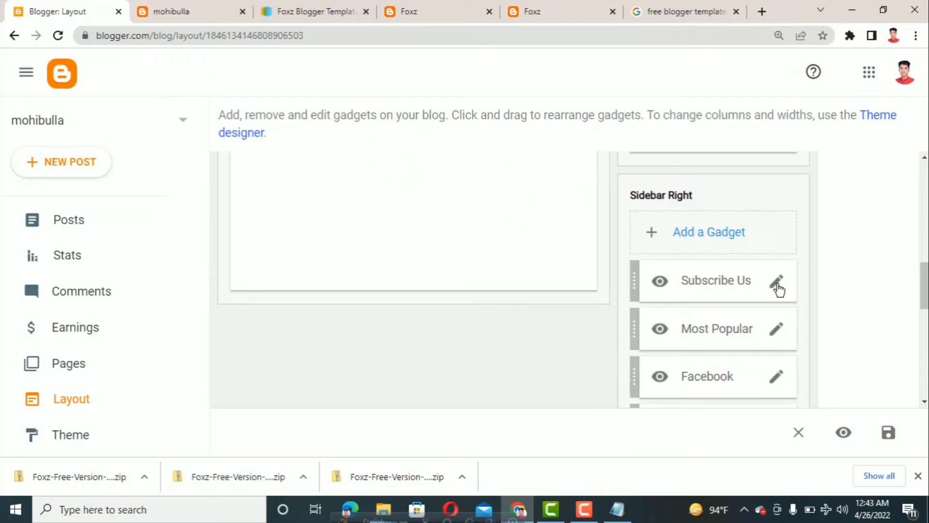
{"action": "left_click", "coordinate": [184, 10]}
{"action": "scroll", "coordinate": [731, 358], "scroll_direction": "down", "scroll_amount": 3}
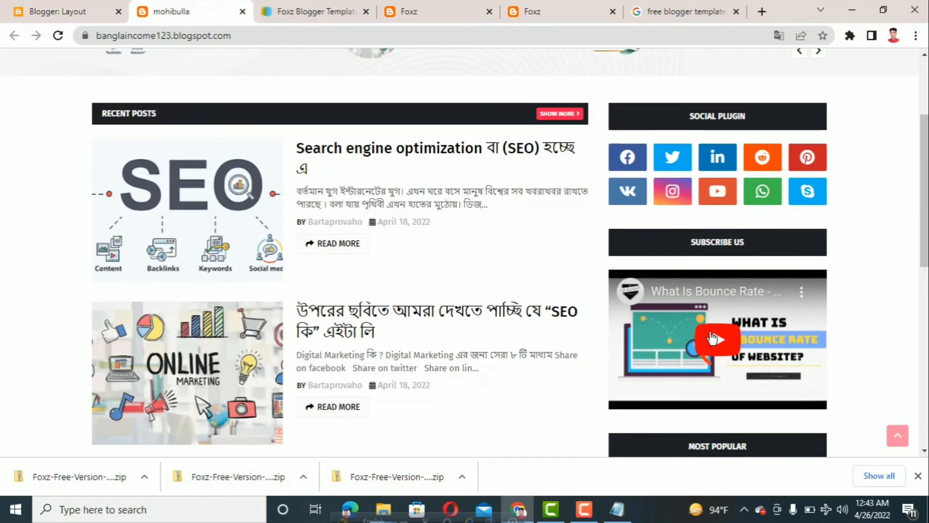
{"action": "scroll", "coordinate": [656, 372], "scroll_direction": "down", "scroll_amount": 3}
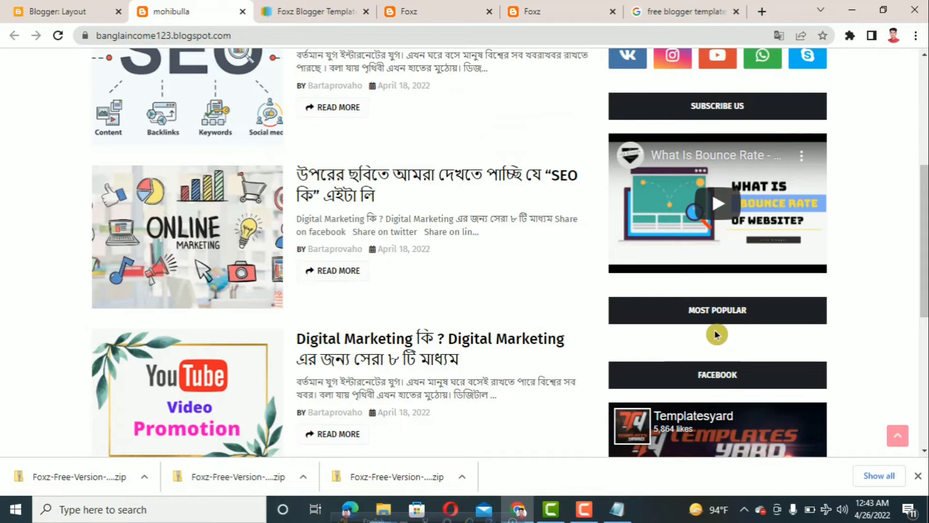
{"action": "left_click", "coordinate": [53, 11]}
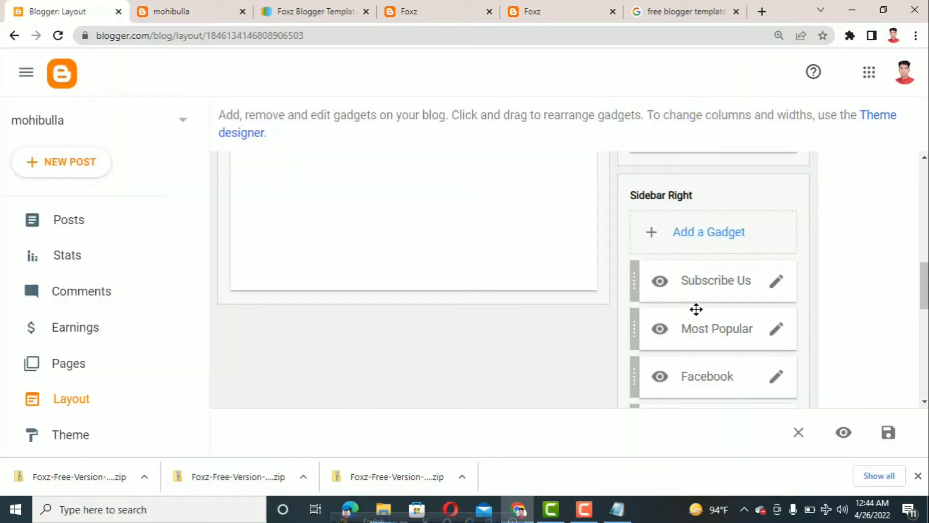
Step: Browse the list of gadgets available for the Sidebar Right section, close it without adding any, and view the section's existing gadgets
{"action": "left_click", "coordinate": [713, 233]}
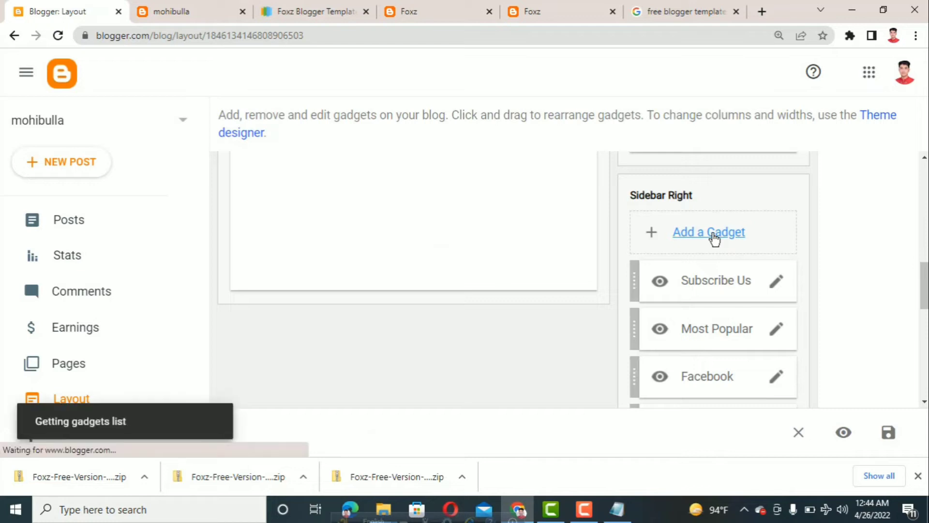
{"action": "scroll", "coordinate": [475, 257], "scroll_direction": "down", "scroll_amount": 15}
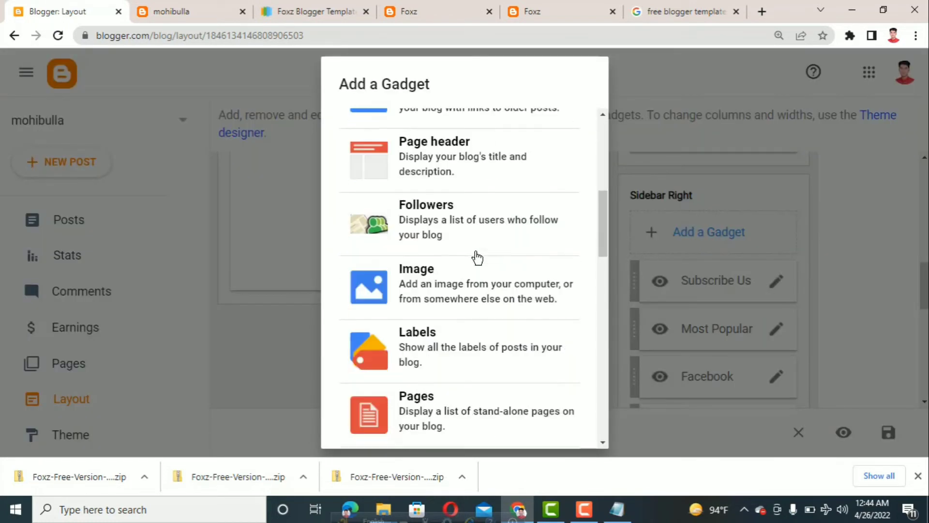
{"action": "scroll", "coordinate": [443, 311], "scroll_direction": "down", "scroll_amount": 6}
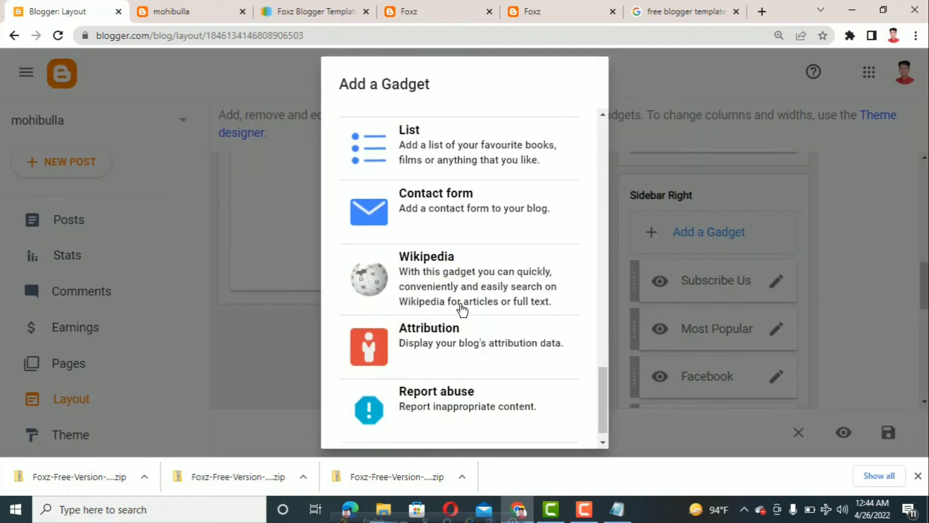
{"action": "left_click", "coordinate": [883, 203]}
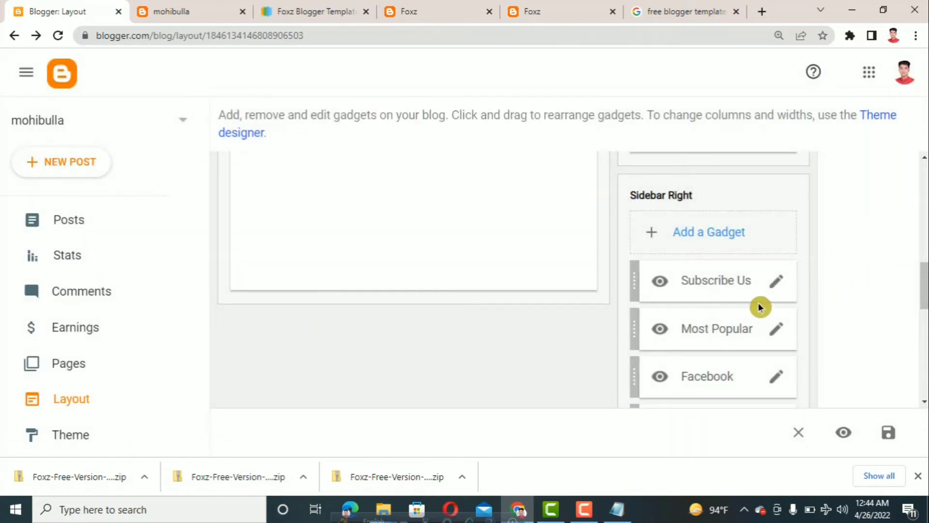
{"action": "scroll", "coordinate": [743, 344], "scroll_direction": "down", "scroll_amount": 2}
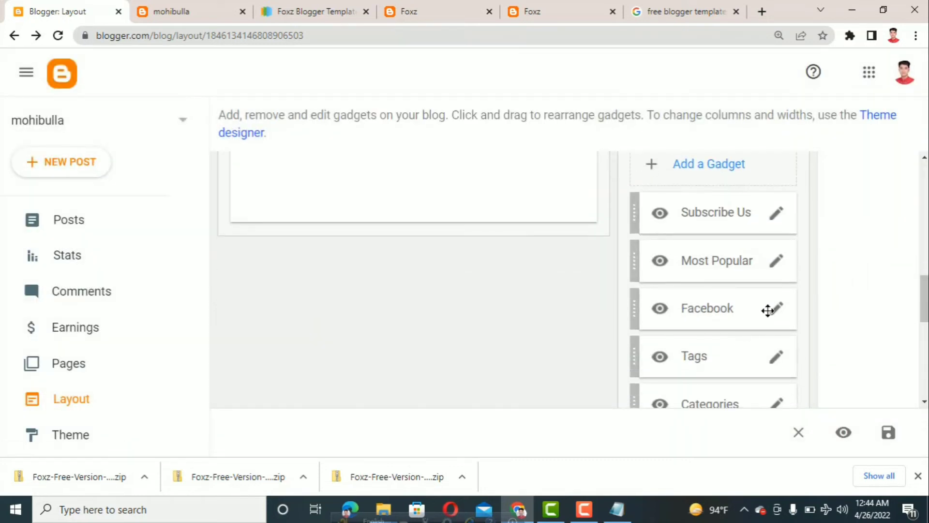
Step: Compare the Facebook gadget of Sidebar Right with the Facebook page box on the live blog, then return to the layout
{"action": "left_click", "coordinate": [145, 10]}
{"action": "scroll", "coordinate": [698, 310], "scroll_direction": "down", "scroll_amount": 4}
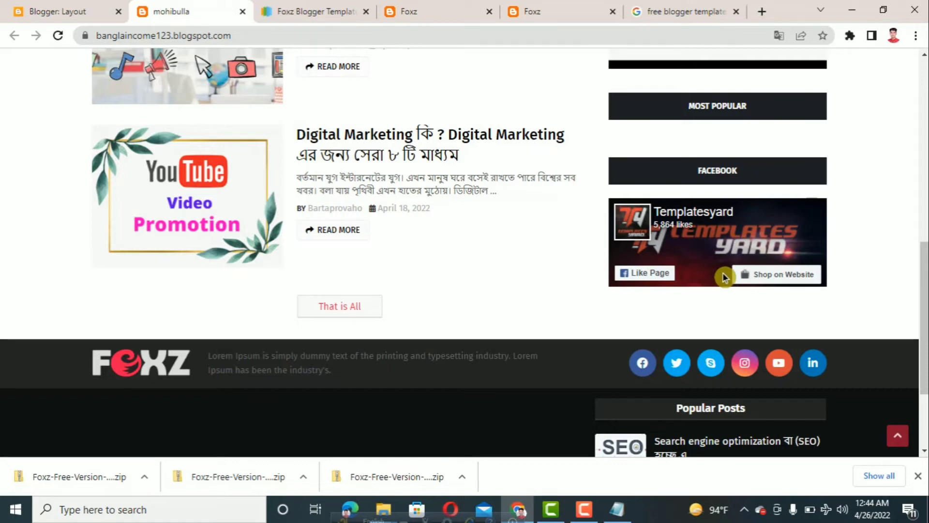
{"action": "left_click", "coordinate": [45, 7]}
Step: Check the live blog's sidebar for the Tags and Categories gadgets of Sidebar Right, then return to the layout
{"action": "scroll", "coordinate": [715, 289], "scroll_direction": "down", "scroll_amount": 1}
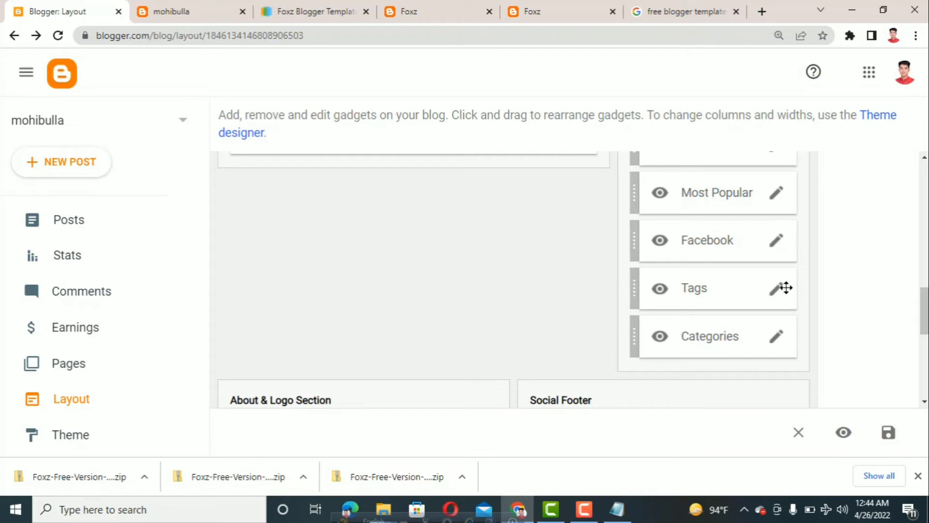
{"action": "scroll", "coordinate": [800, 290], "scroll_direction": "down", "scroll_amount": 1}
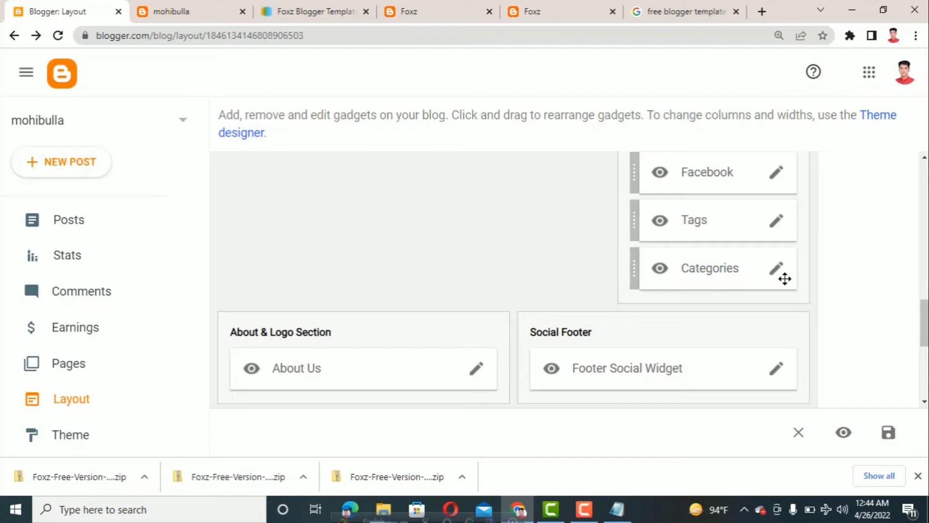
{"action": "left_click", "coordinate": [173, 7]}
{"action": "scroll", "coordinate": [582, 182], "scroll_direction": "down", "scroll_amount": 2}
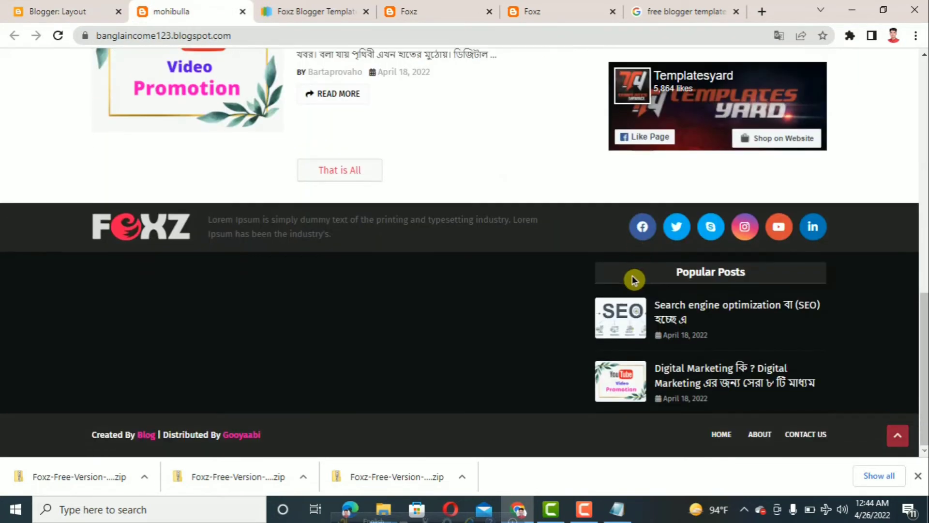
{"action": "scroll", "coordinate": [632, 278], "scroll_direction": "up", "scroll_amount": 3}
{"action": "left_click", "coordinate": [46, 10]}
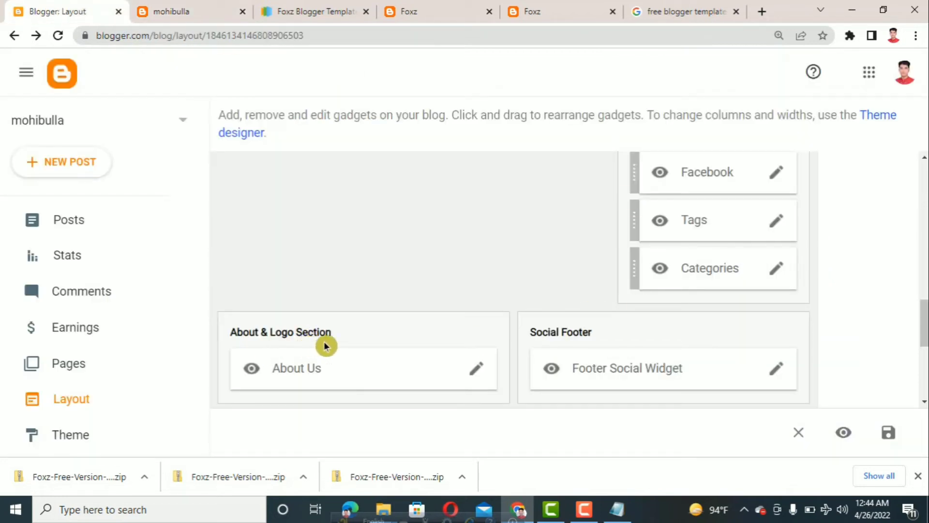
Step: Compare the About & Logo Section with the footer logo and description on the live blog, highlighting the description text, then return to the layout
{"action": "left_click", "coordinate": [176, 11]}
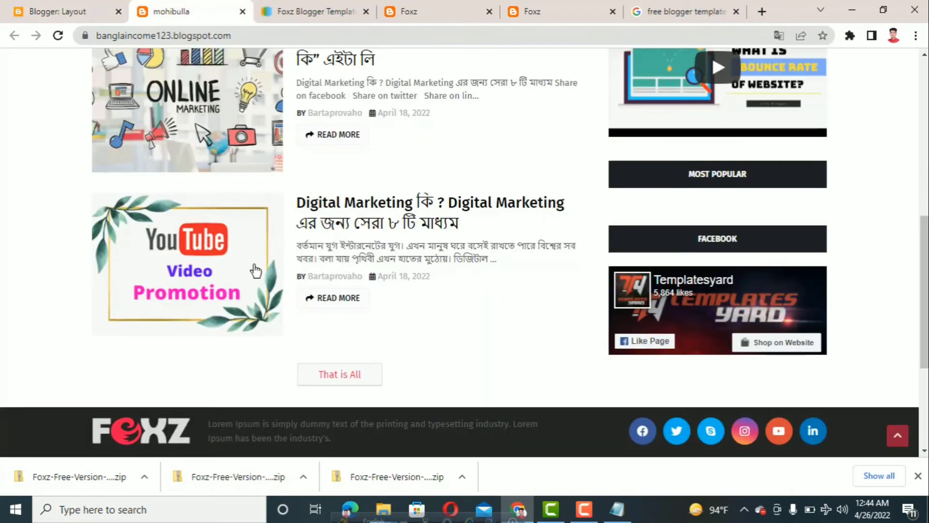
{"action": "scroll", "coordinate": [254, 270], "scroll_direction": "down", "scroll_amount": 2}
{"action": "scroll", "coordinate": [180, 267], "scroll_direction": "down", "scroll_amount": 1}
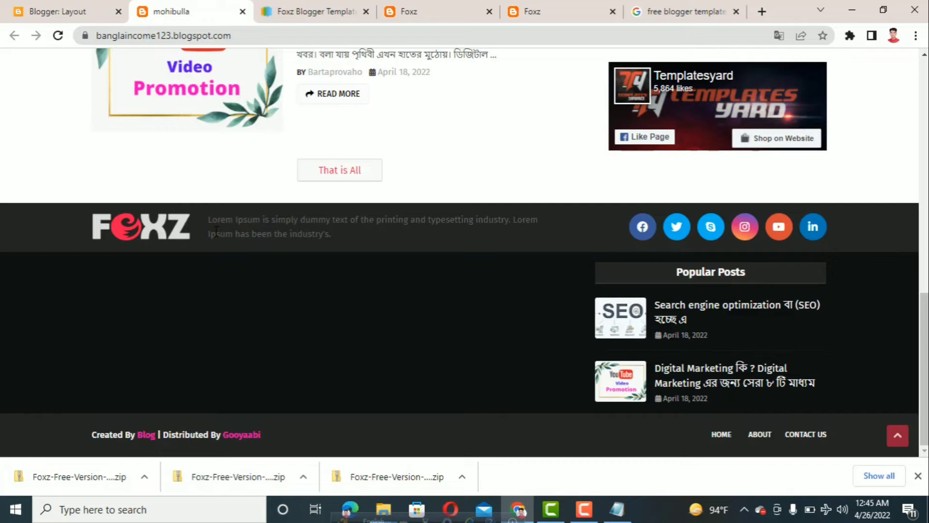
{"action": "triple_click", "coordinate": [240, 230]}
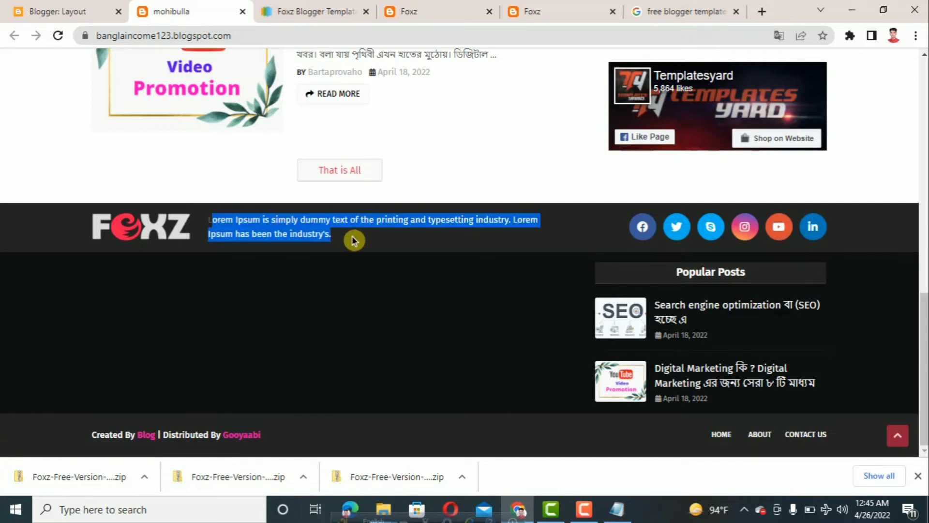
{"action": "left_click_drag", "start_coordinate": [353, 240], "coordinate": [191, 223]}
{"action": "left_click", "coordinate": [80, 233]}
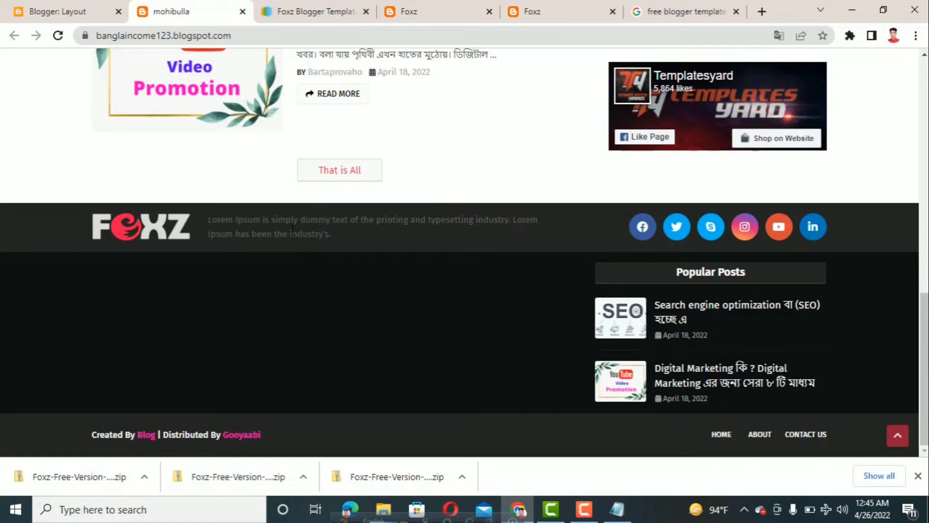
{"action": "left_click_drag", "start_coordinate": [293, 252], "coordinate": [224, 240]}
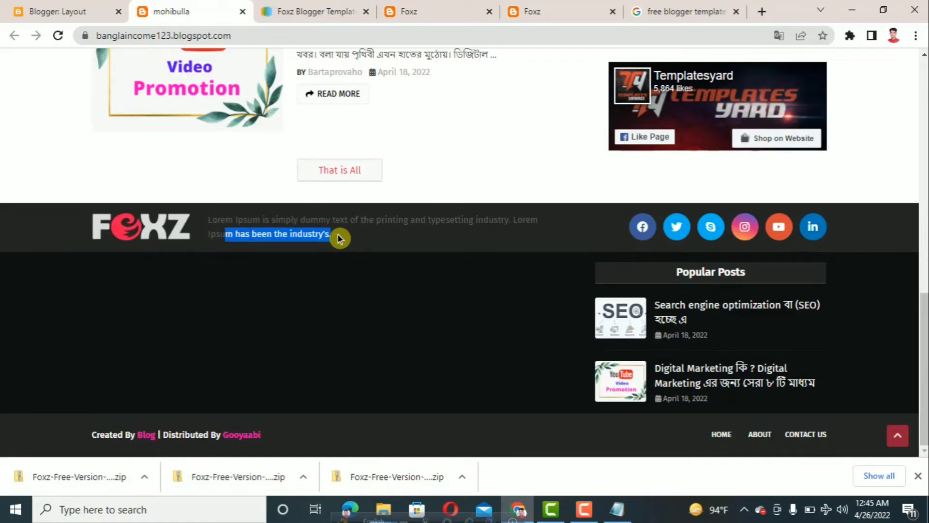
{"action": "left_click_drag", "start_coordinate": [321, 236], "coordinate": [30, 220]}
{"action": "left_click", "coordinate": [31, 220]}
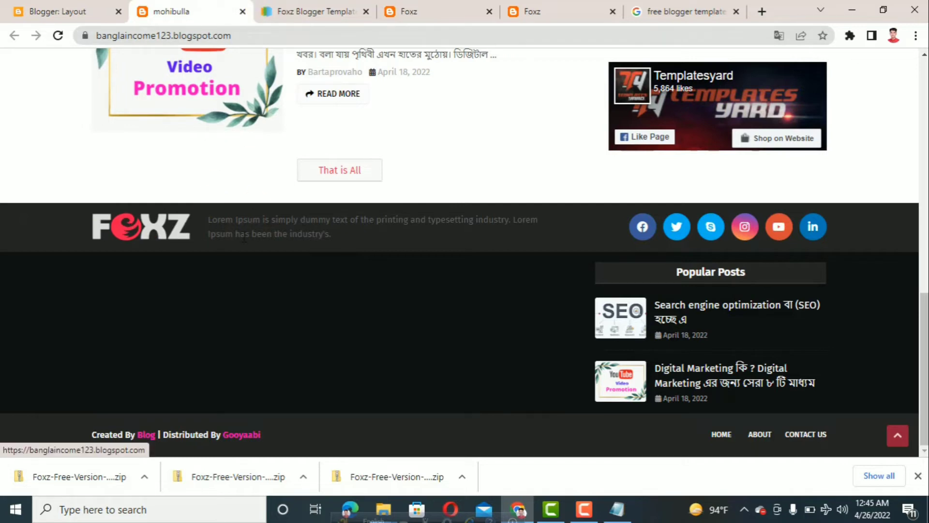
{"action": "left_click_drag", "start_coordinate": [247, 220], "coordinate": [234, 237]}
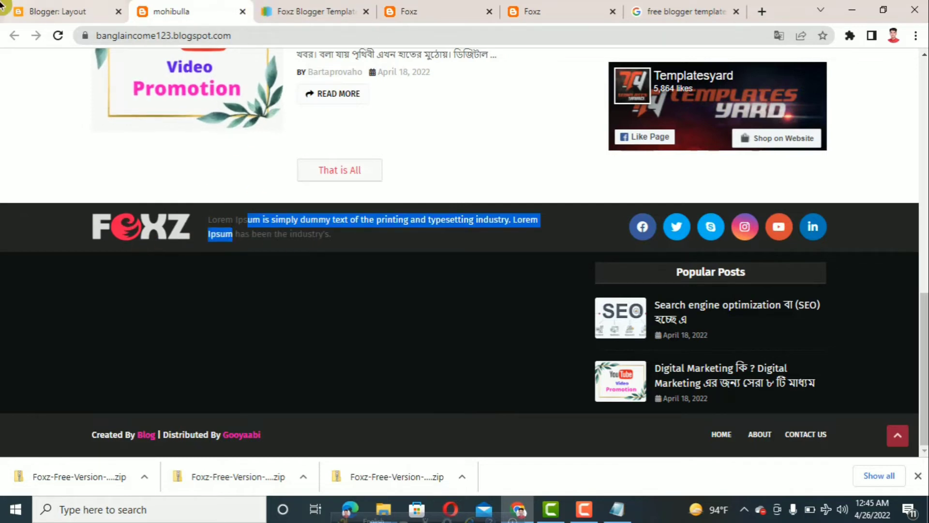
{"action": "left_click", "coordinate": [70, 7]}
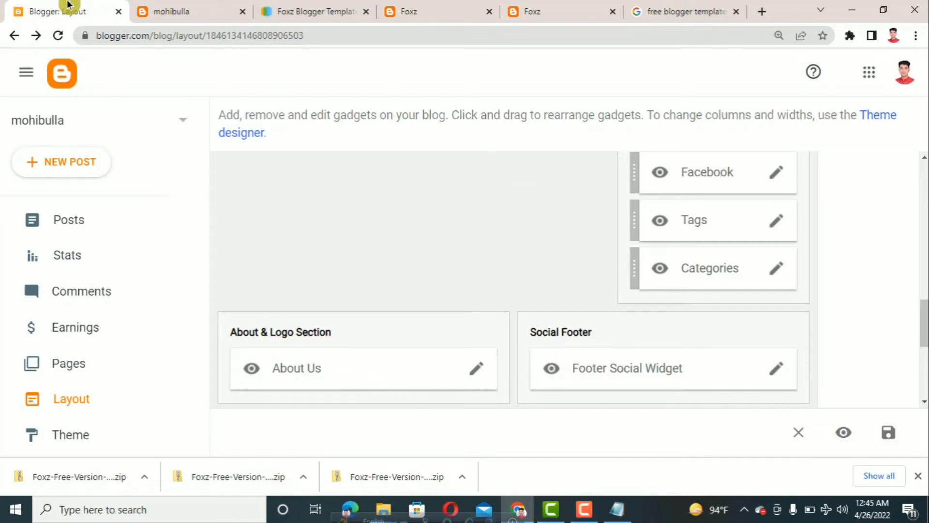
Step: Compare the Social Footer section with the social icons in the live blog's footer, then return to the layout
{"action": "left_click", "coordinate": [192, 10]}
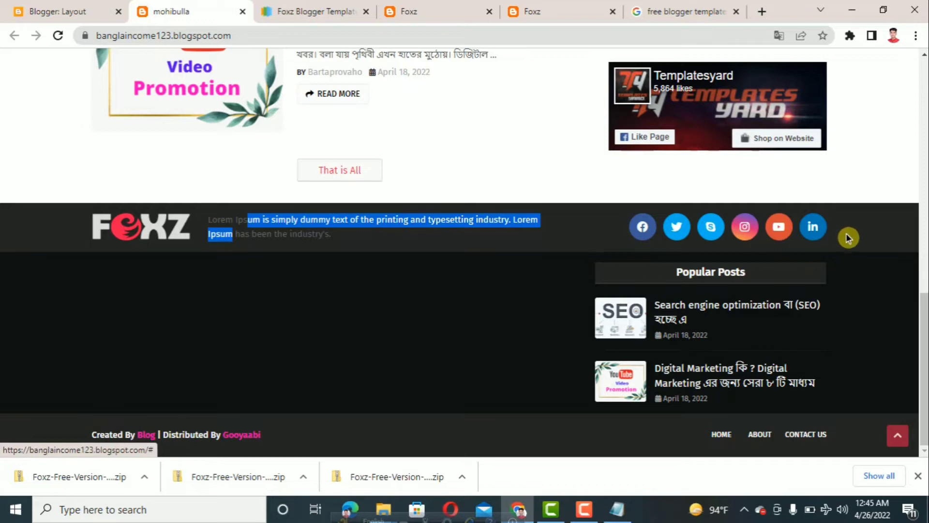
{"action": "left_click", "coordinate": [790, 240]}
{"action": "triple_click", "coordinate": [652, 237]}
{"action": "left_click", "coordinate": [619, 245]}
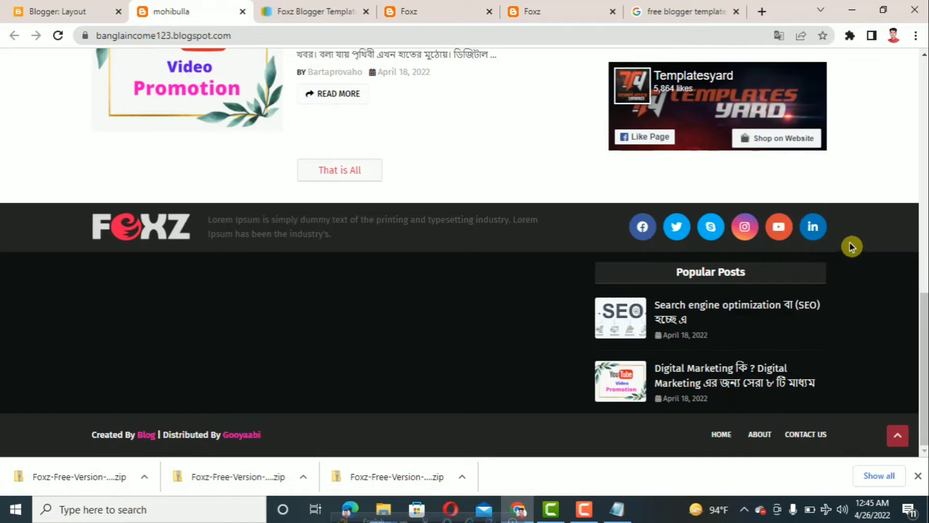
{"action": "left_click", "coordinate": [73, 11]}
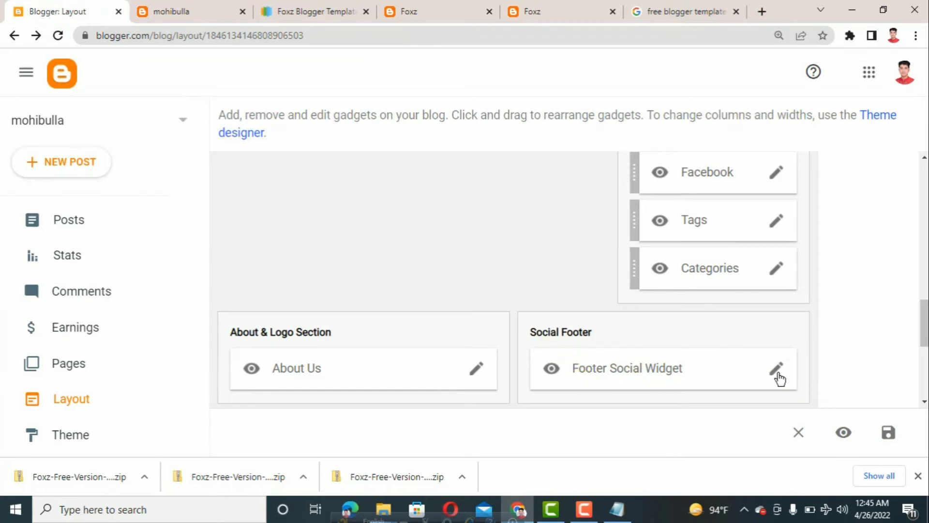
Step: Compare the layout's left, center and right footer sections with the footer columns on the live blog, then return to the layout
{"action": "scroll", "coordinate": [778, 376], "scroll_direction": "down", "scroll_amount": 3}
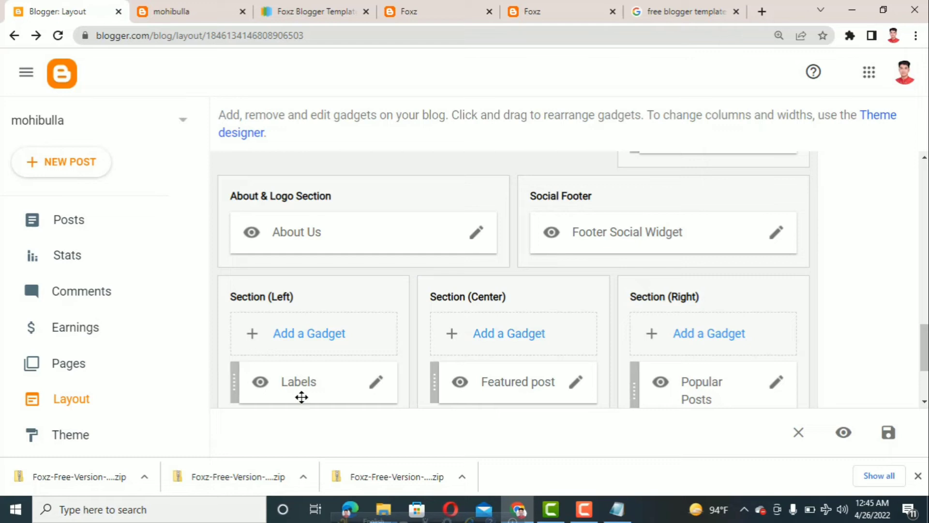
{"action": "left_click", "coordinate": [205, 8]}
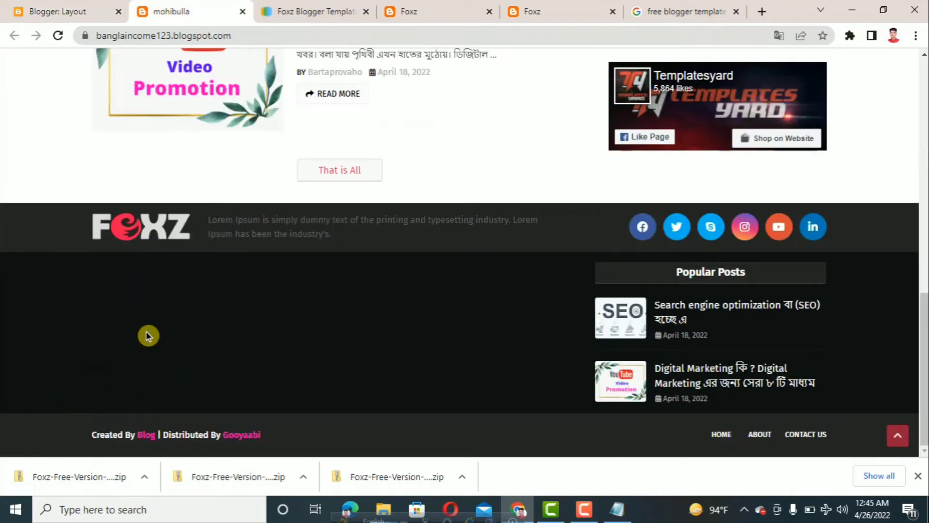
{"action": "left_click", "coordinate": [57, 20]}
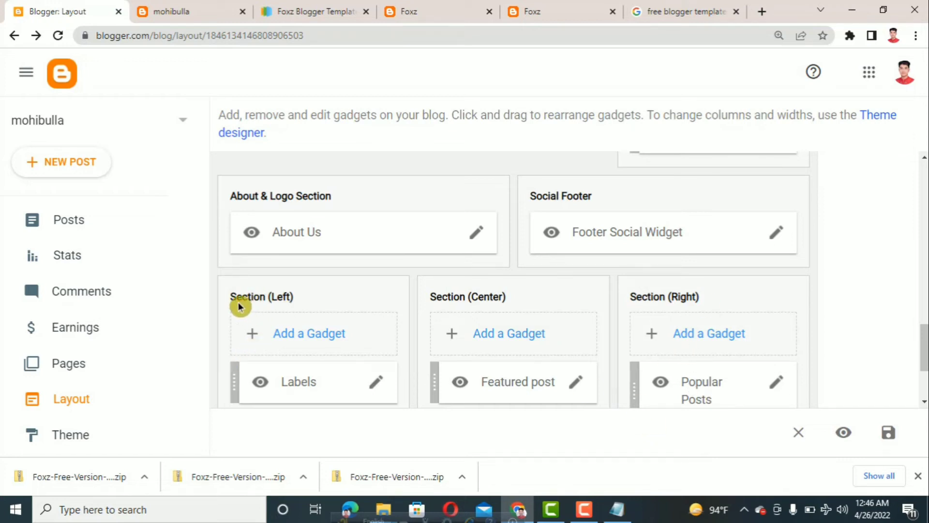
{"action": "left_click", "coordinate": [159, 10]}
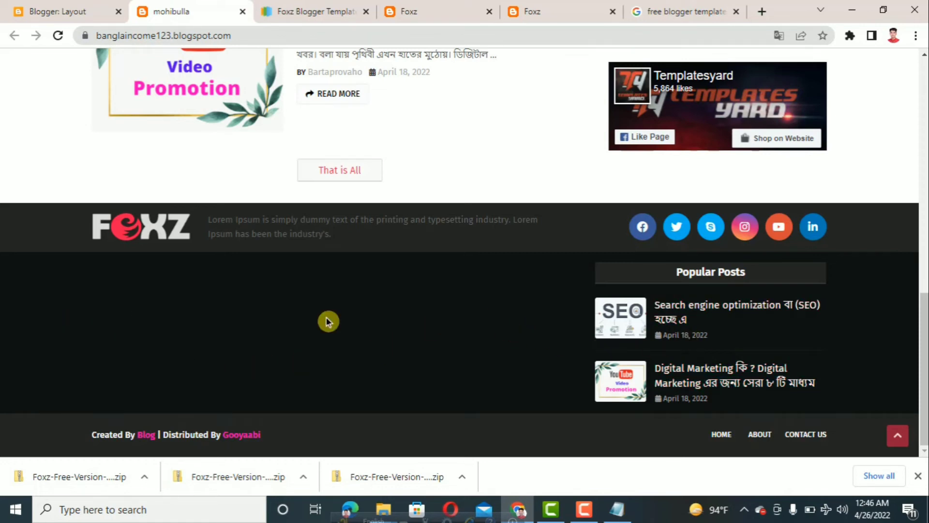
{"action": "left_click", "coordinate": [99, 470]}
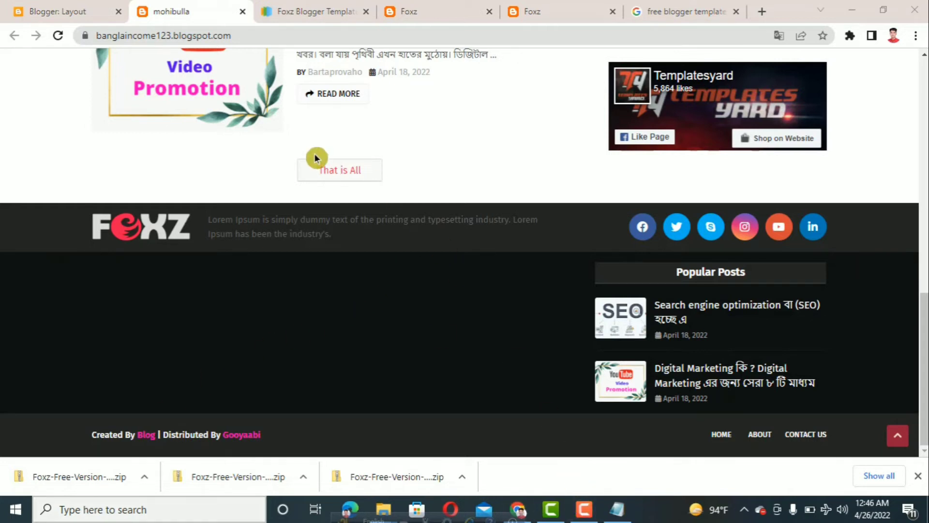
{"action": "left_click", "coordinate": [16, 10]}
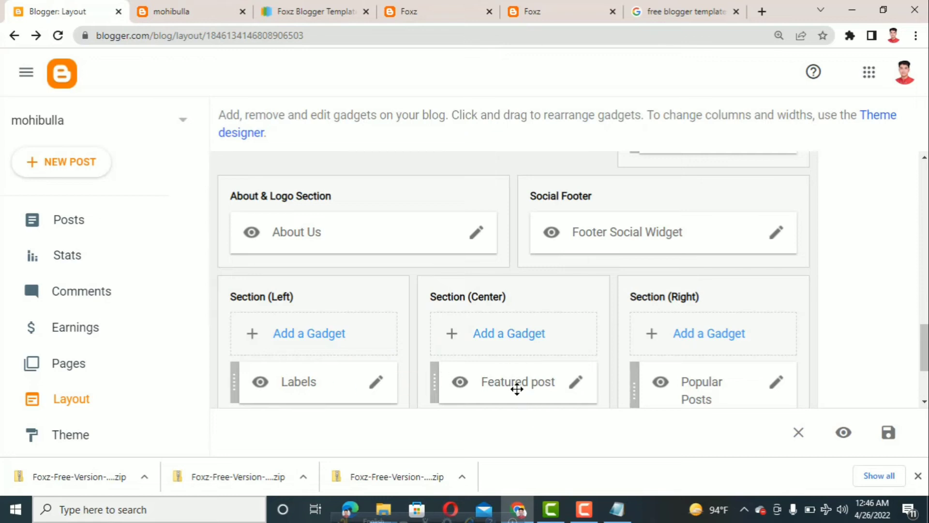
Step: Compare the Footer Menu section with the footer links and the start of the live blog page, then return to the layout
{"action": "scroll", "coordinate": [516, 389], "scroll_direction": "down", "scroll_amount": 3}
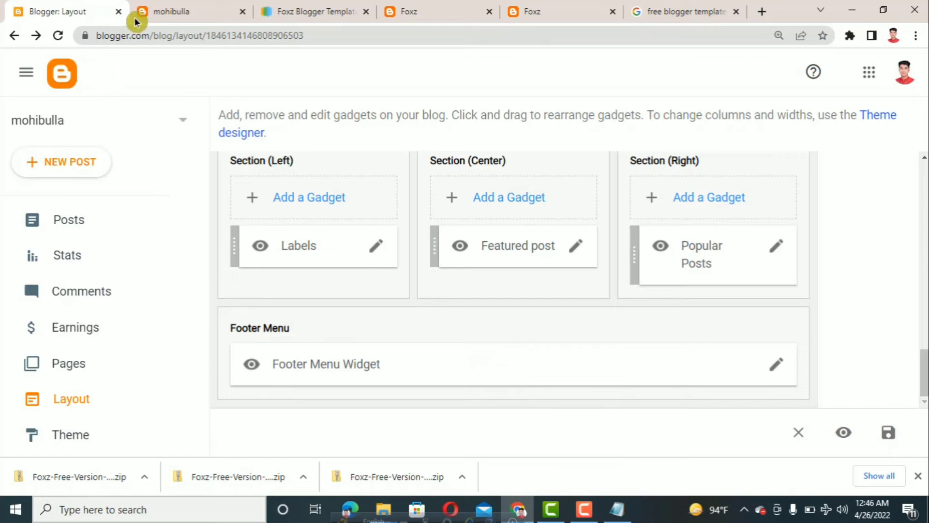
{"action": "left_click", "coordinate": [160, 10]}
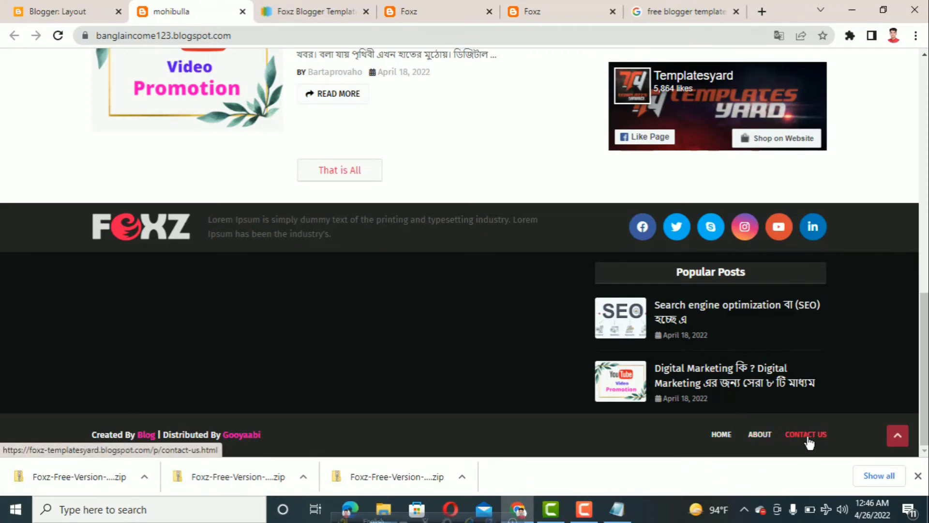
{"action": "key", "text": "Home"}
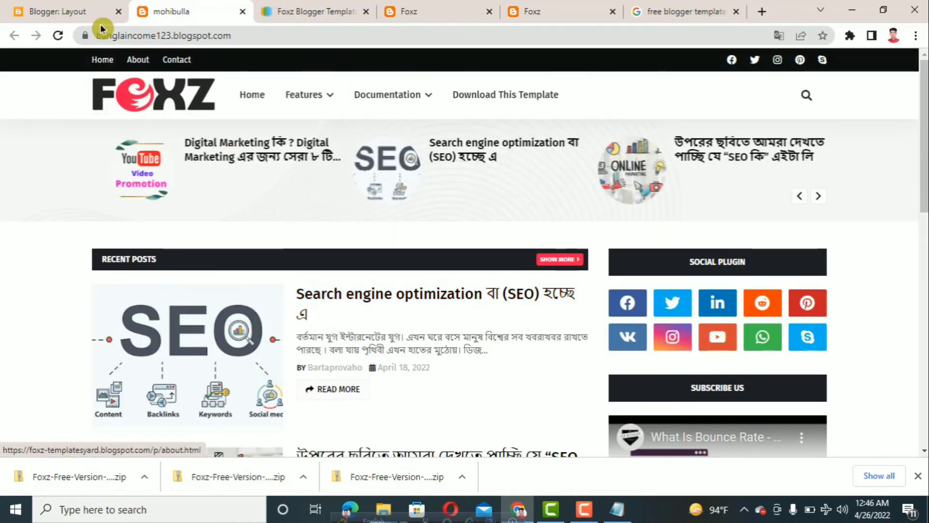
{"action": "left_click", "coordinate": [92, 10]}
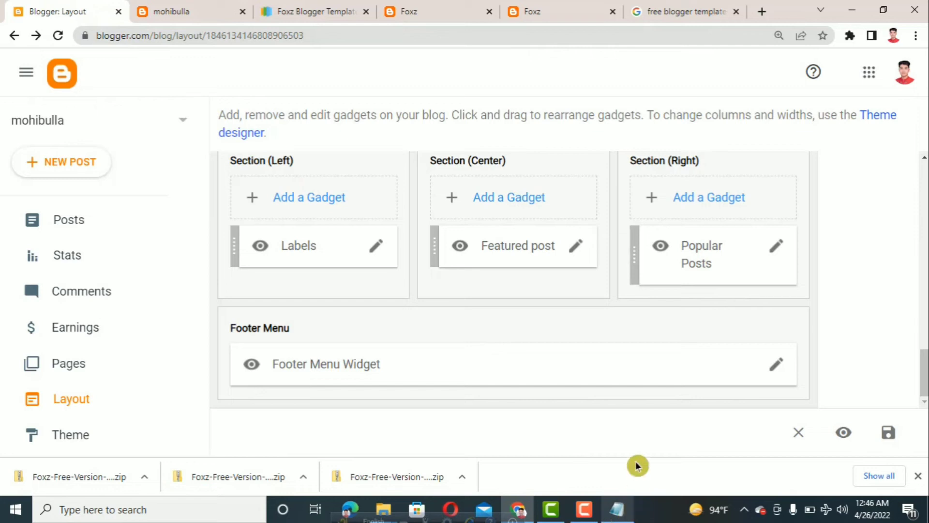
Step: Review the layout sections again from the footer up to Theme Options
{"action": "scroll", "coordinate": [654, 333], "scroll_direction": "up", "scroll_amount": 3}
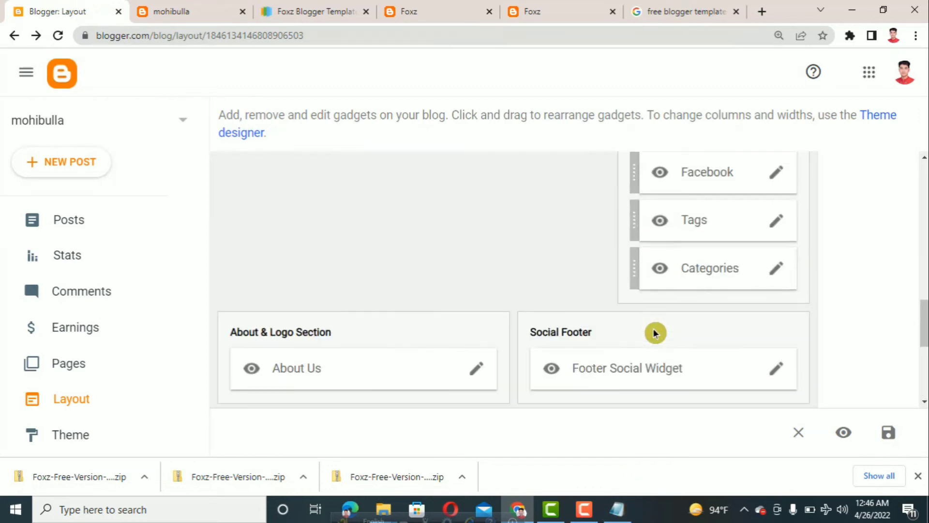
{"action": "scroll", "coordinate": [654, 333], "scroll_direction": "up", "scroll_amount": 5}
{"action": "scroll", "coordinate": [473, 341], "scroll_direction": "up", "scroll_amount": 5}
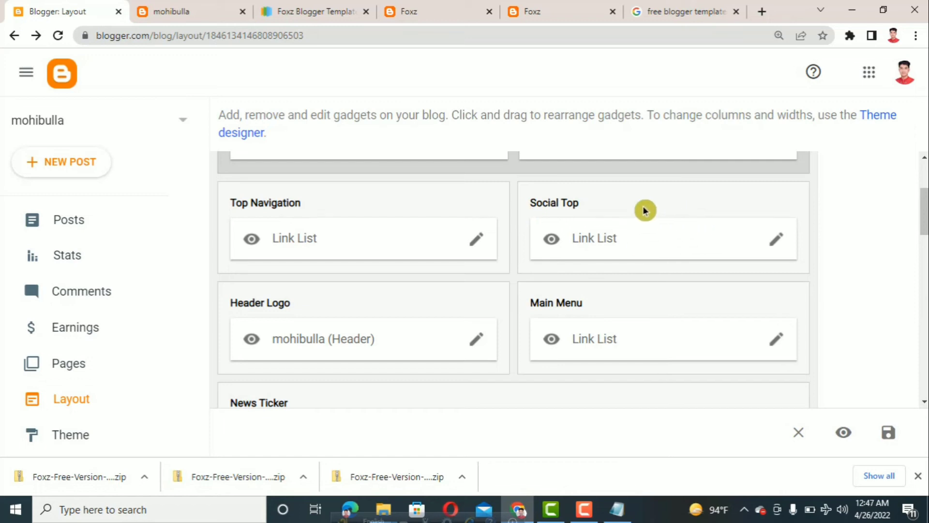
{"action": "scroll", "coordinate": [554, 257], "scroll_direction": "up", "scroll_amount": 3}
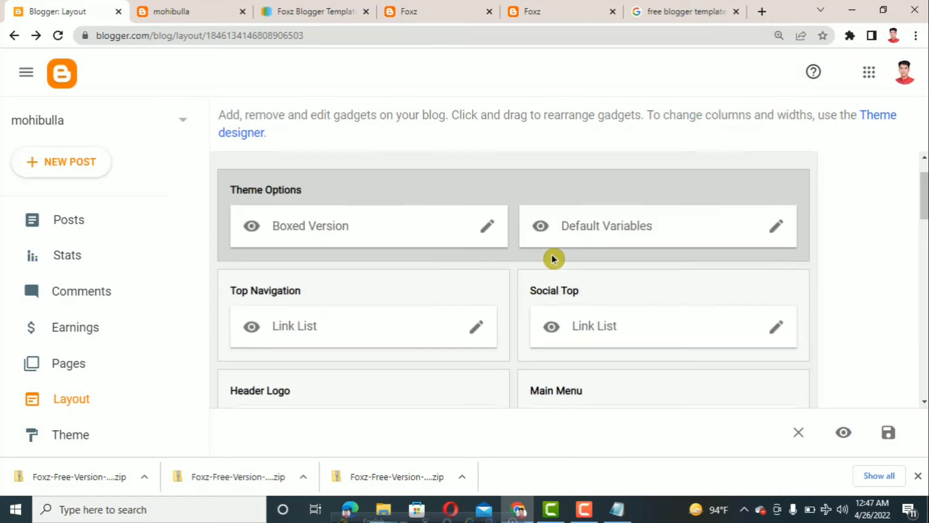
{"action": "scroll", "coordinate": [464, 247], "scroll_direction": "down", "scroll_amount": 10}
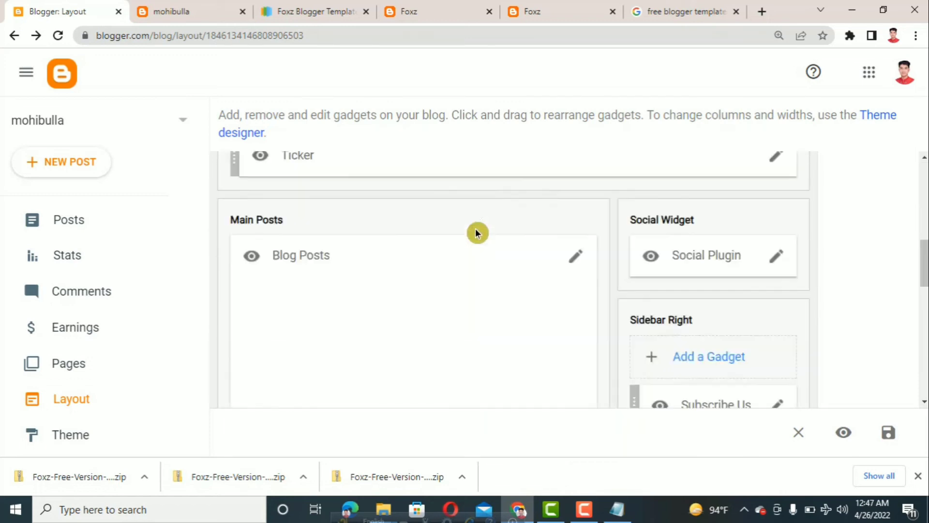
{"action": "scroll", "coordinate": [476, 234], "scroll_direction": "up", "scroll_amount": 8}
{"action": "scroll", "coordinate": [475, 231], "scroll_direction": "up", "scroll_amount": 3}
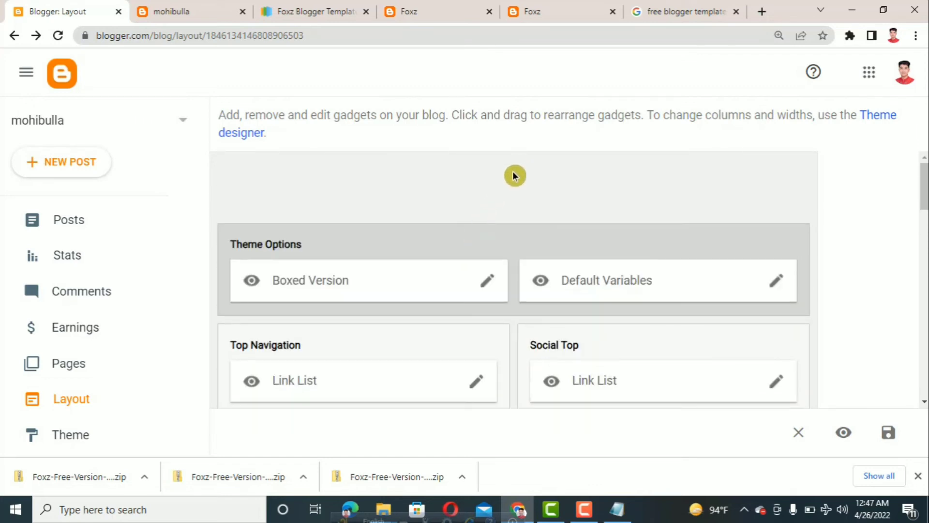
Step: Look over the whole live blog page from header to footer, then review the layout down to the About & Logo Section
{"action": "left_click", "coordinate": [166, 12]}
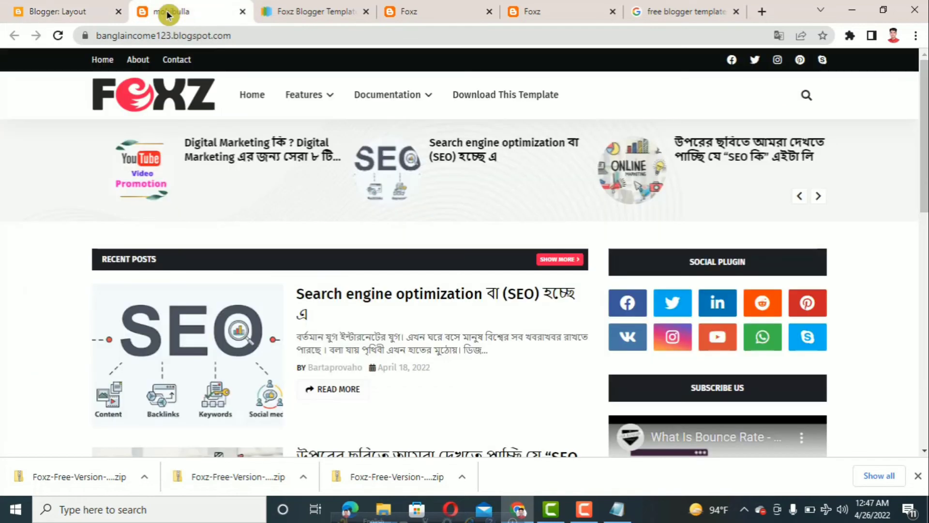
{"action": "scroll", "coordinate": [409, 195], "scroll_direction": "down", "scroll_amount": 15}
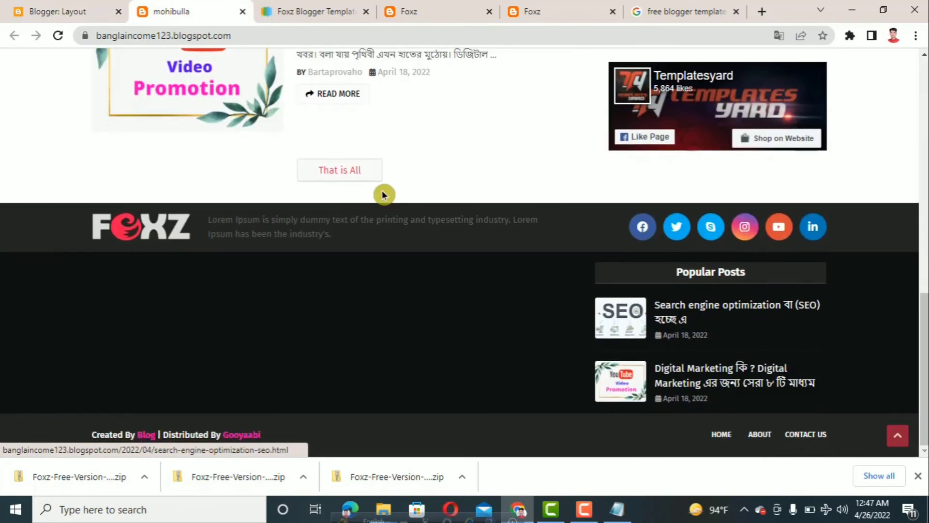
{"action": "scroll", "coordinate": [151, 250], "scroll_direction": "up", "scroll_amount": 15}
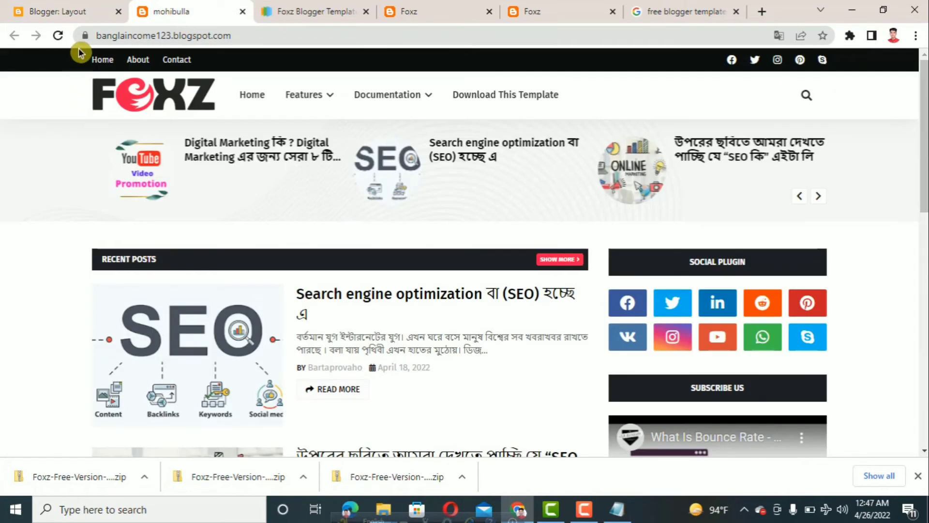
{"action": "left_click", "coordinate": [74, 8]}
{"action": "scroll", "coordinate": [418, 300], "scroll_direction": "down", "scroll_amount": 10}
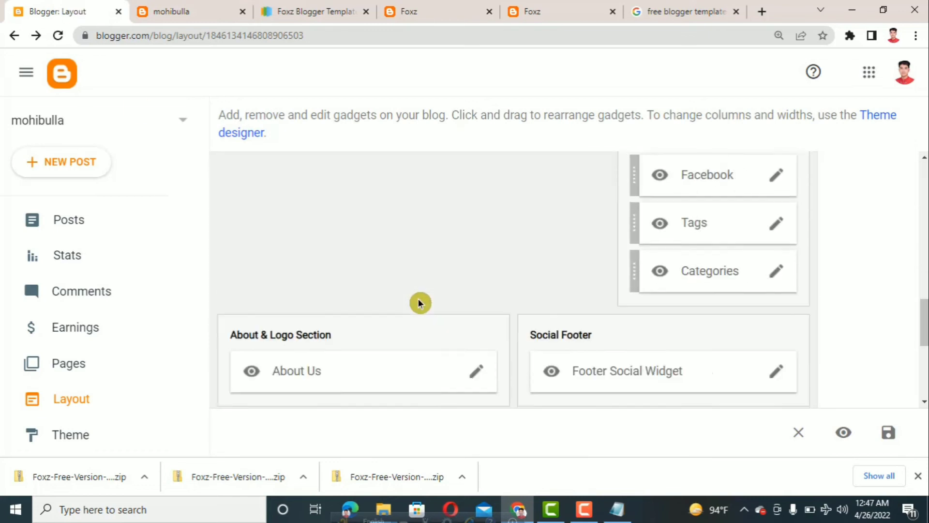
Step: Review the layout down to the Footer Menu section and back up to News Ticker, and look through the blog's navigation entries down to View blog
{"action": "scroll", "coordinate": [418, 302], "scroll_direction": "down", "scroll_amount": 5}
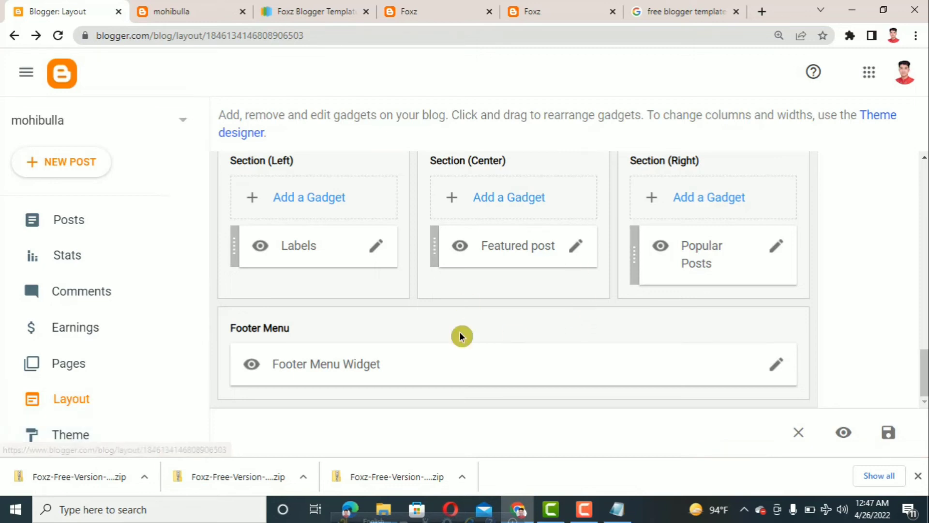
{"action": "scroll", "coordinate": [498, 296], "scroll_direction": "up", "scroll_amount": 5}
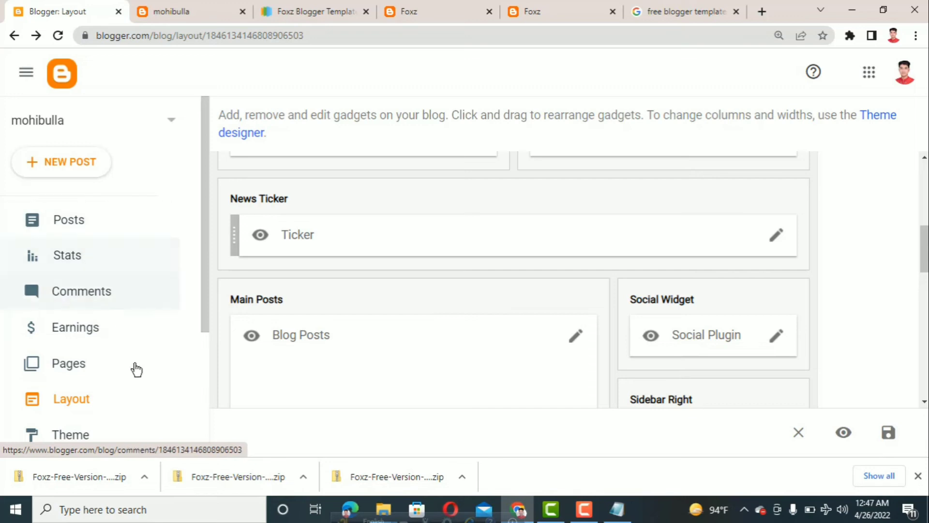
{"action": "scroll", "coordinate": [141, 421], "scroll_direction": "down", "scroll_amount": 4}
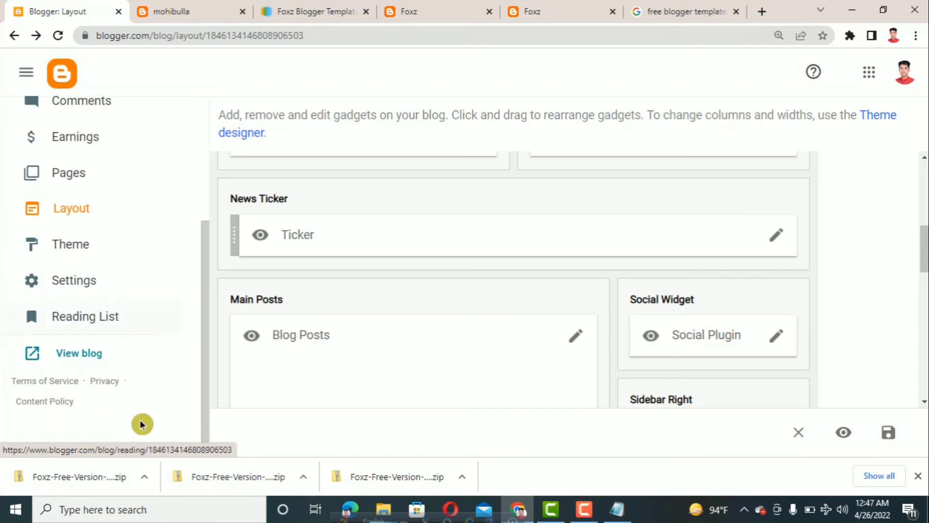
{"action": "scroll", "coordinate": [141, 421], "scroll_direction": "up", "scroll_amount": 4}
{"action": "scroll", "coordinate": [404, 357], "scroll_direction": "down", "scroll_amount": 5}
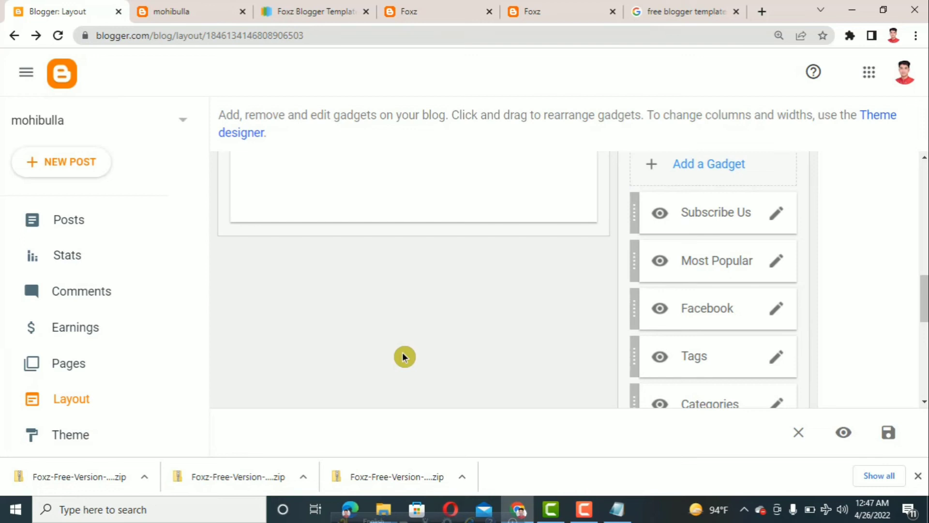
{"action": "scroll", "coordinate": [405, 338], "scroll_direction": "up", "scroll_amount": 5}
{"action": "scroll", "coordinate": [503, 320], "scroll_direction": "down", "scroll_amount": 8}
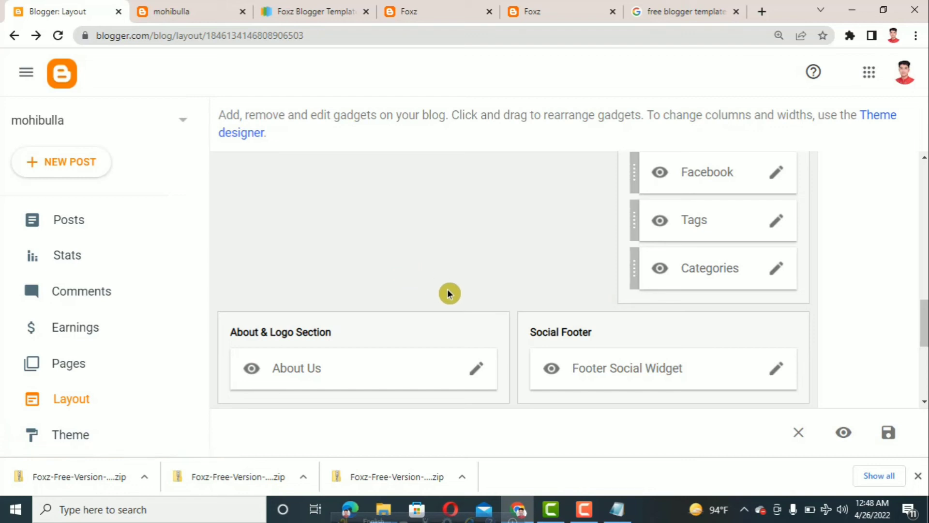
{"action": "scroll", "coordinate": [448, 288], "scroll_direction": "up", "scroll_amount": 6}
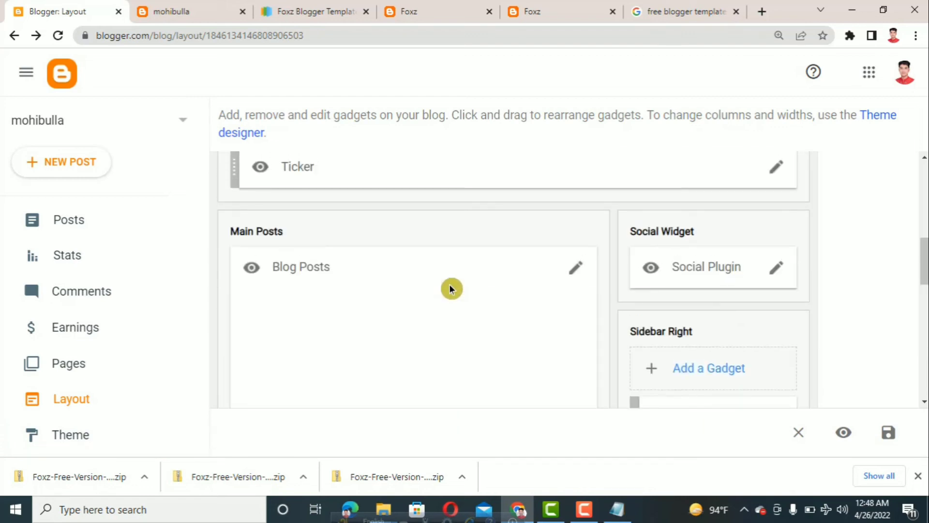
{"action": "scroll", "coordinate": [450, 289], "scroll_direction": "down", "scroll_amount": 4}
{"action": "scroll", "coordinate": [450, 289], "scroll_direction": "down", "scroll_amount": 2}
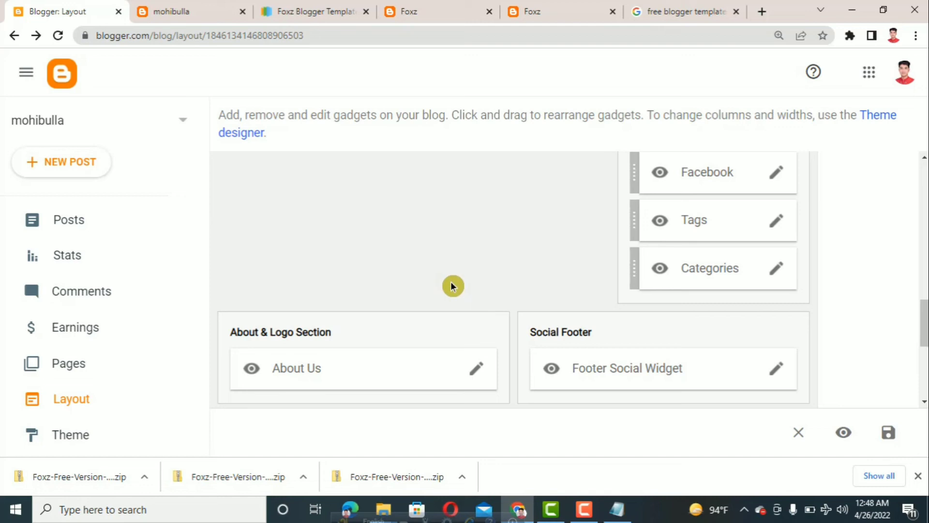
{"action": "scroll", "coordinate": [450, 286], "scroll_direction": "up", "scroll_amount": 3}
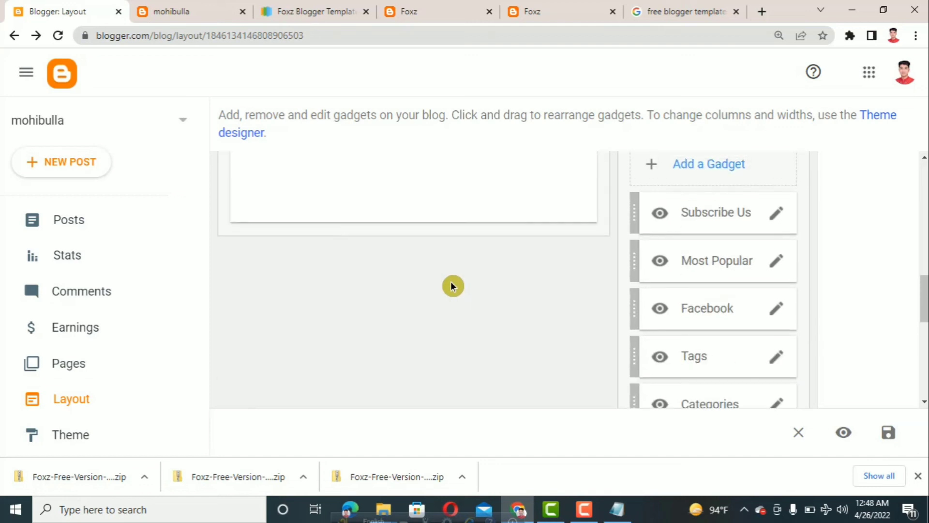
{"action": "scroll", "coordinate": [450, 285], "scroll_direction": "down", "scroll_amount": 1}
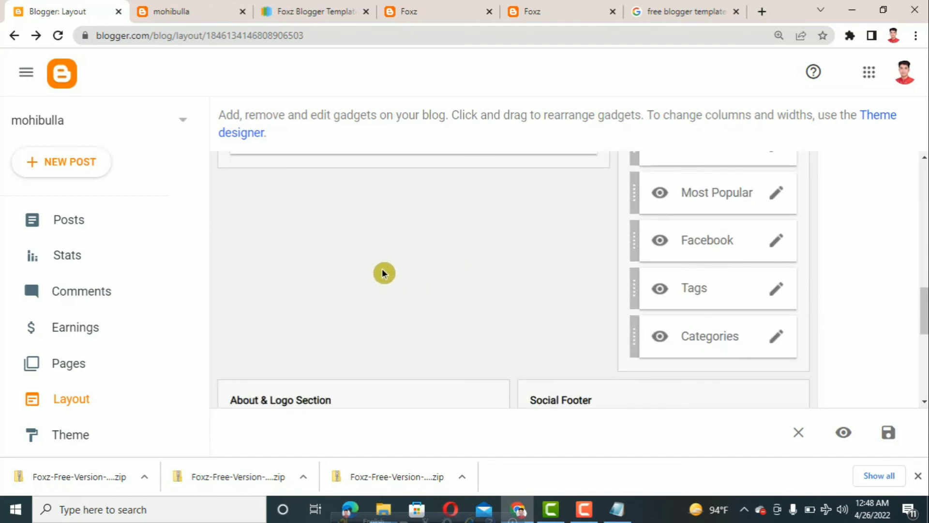